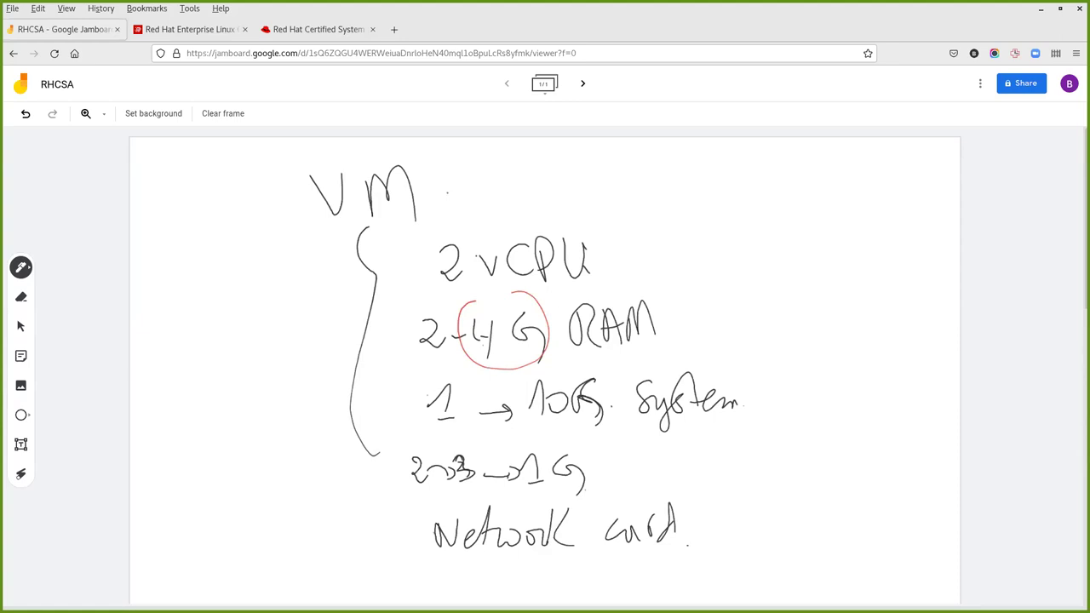
# Erase all the handwritten VM requirements from the Jamboard frame.
pyautogui.click(222, 113)
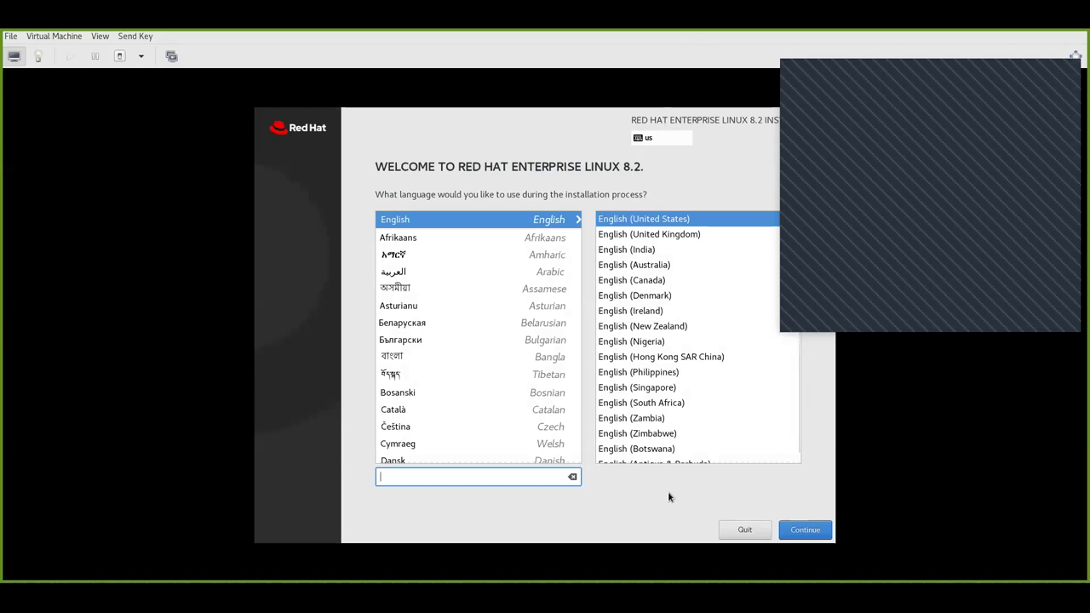
# Keep English (United States) as the installer language and continue.
pyautogui.click(802, 531)
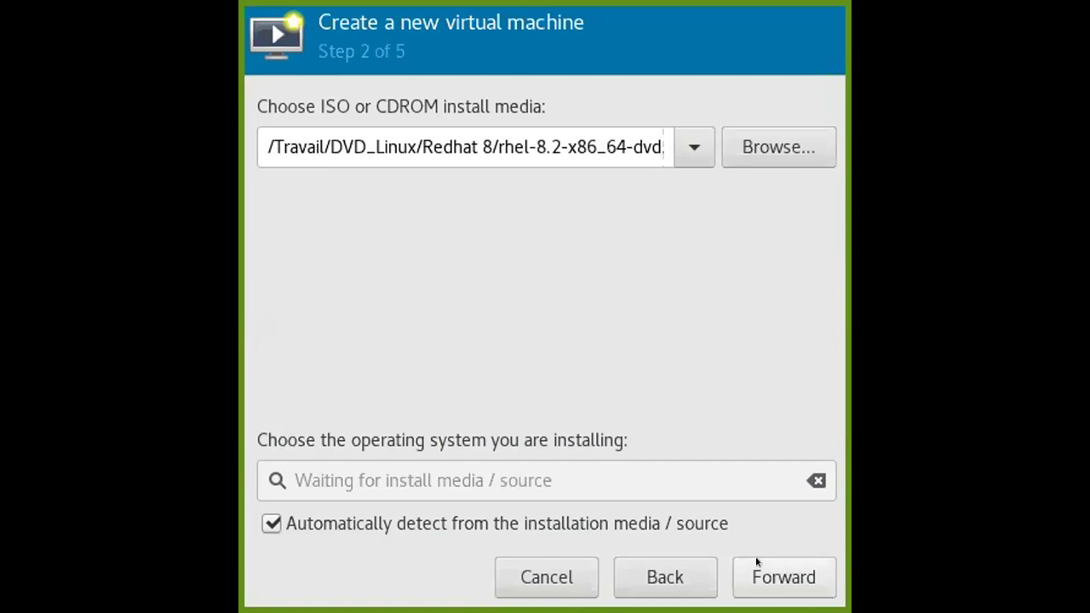
# Move past the install media and give the VM 4096 MiB of memory and 2 CPUs.
pyautogui.click(756, 562)
pyautogui.click(536, 128)
pyautogui.hotkey('shift', 'Right')
pyautogui.hotkey('shift', 'Right')
pyautogui.hotkey('shift', 'Right')
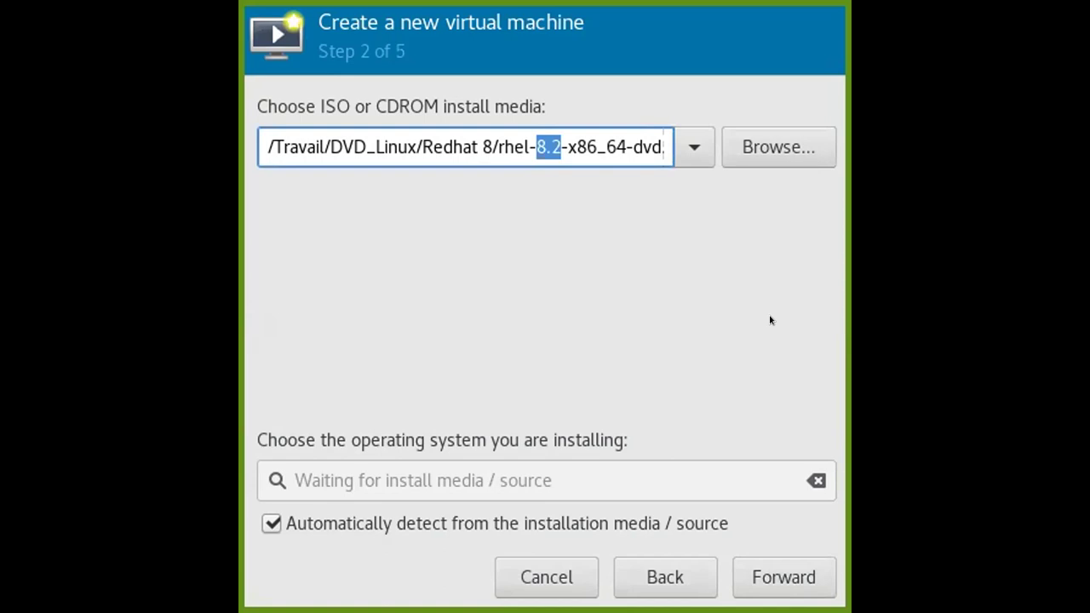
pyautogui.click(752, 579)
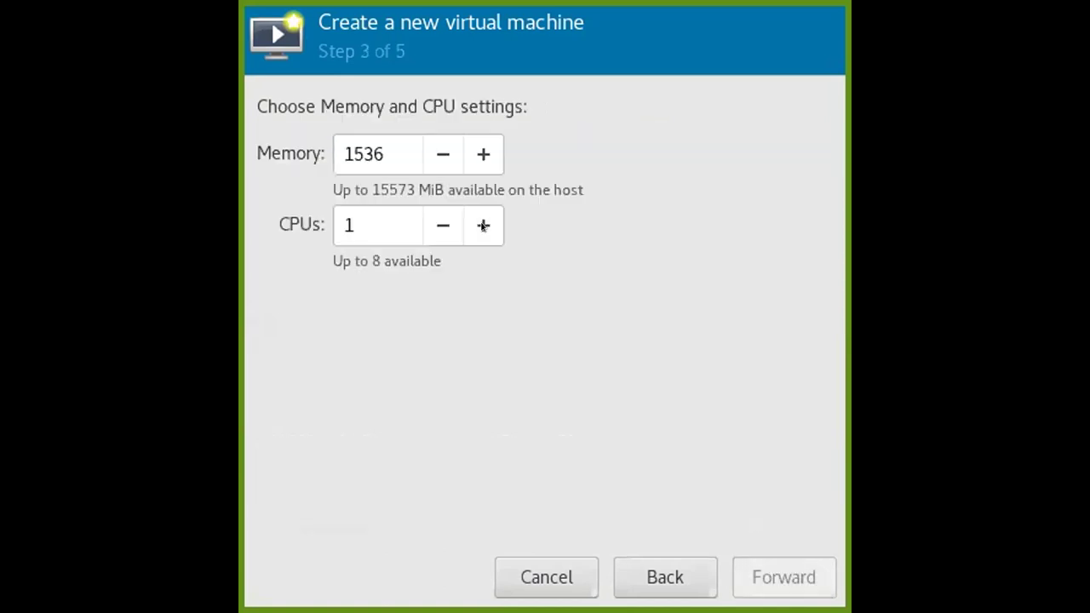
pyautogui.doubleClick(370, 137)
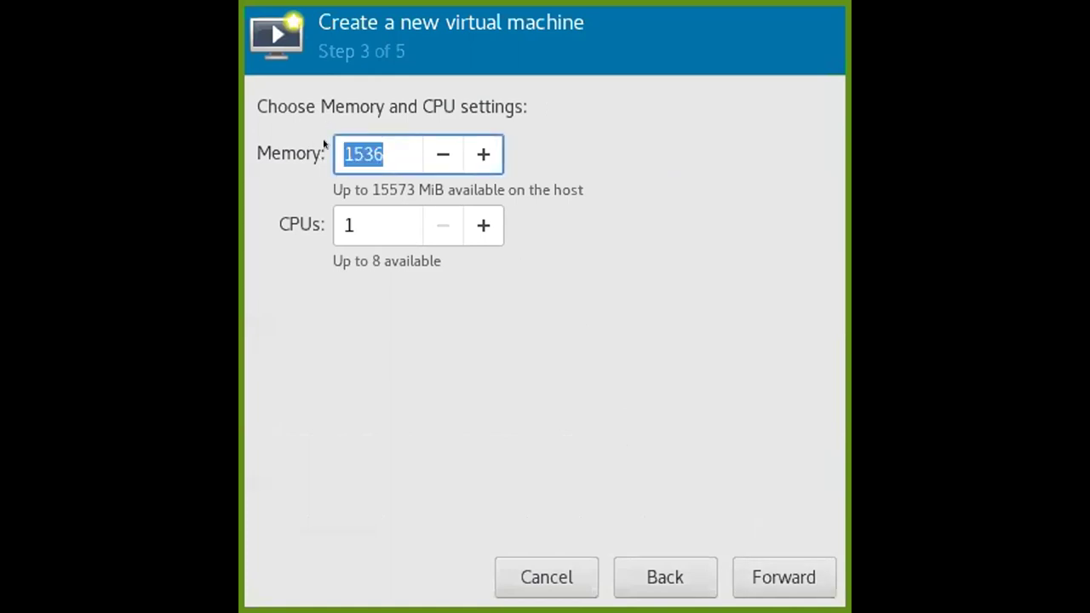
pyautogui.write('4096')
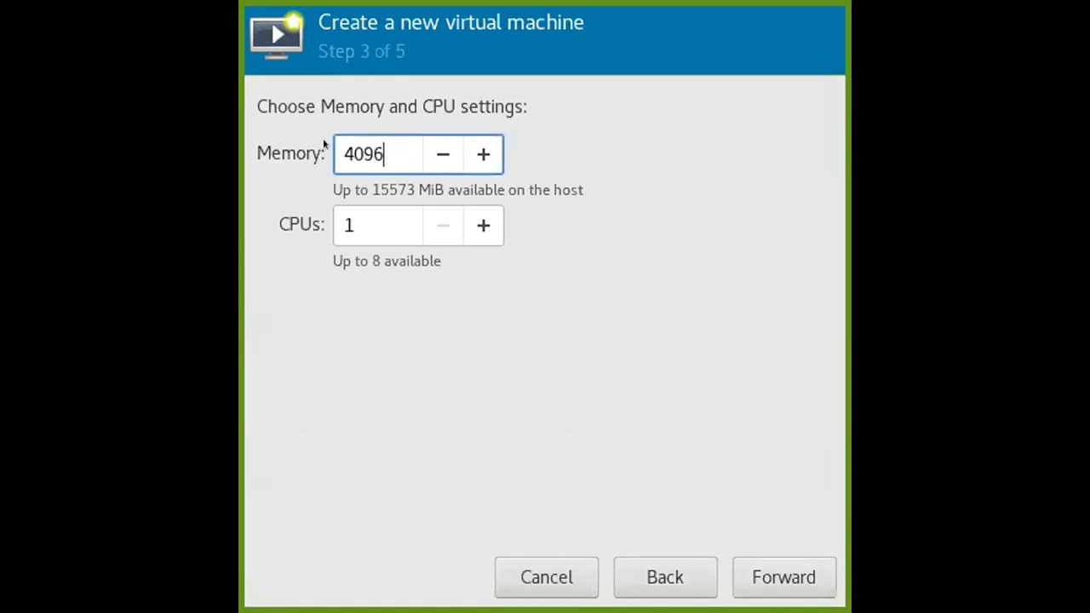
pyautogui.click(483, 225)
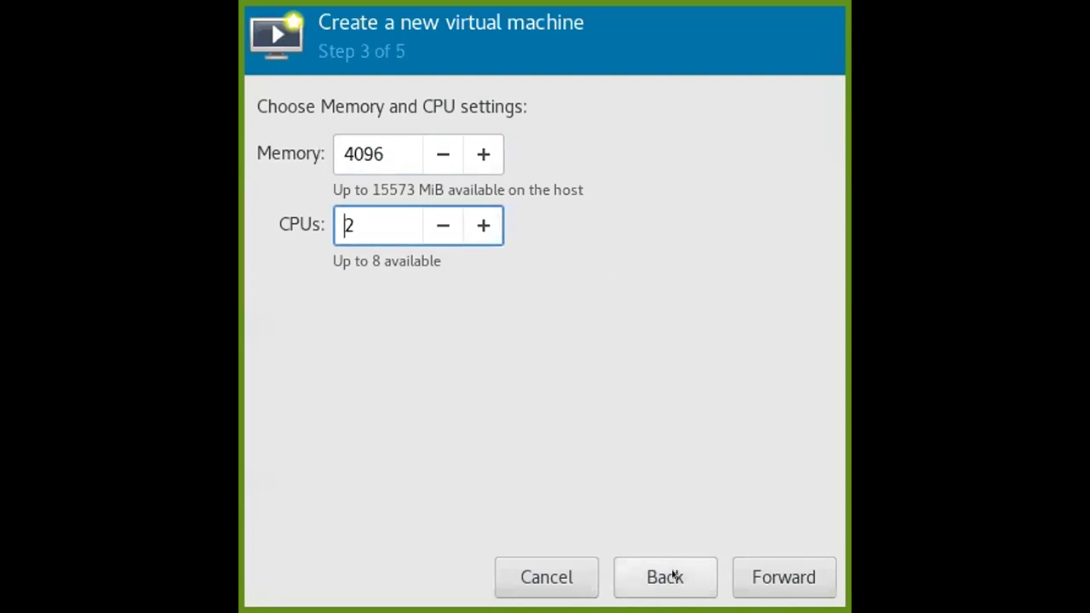
# Reduce the disk image size from 20.0 to 10.0 GiB.
pyautogui.click(790, 579)
pyautogui.click(287, 171)
pyautogui.hotkey('shift', 'Right')
pyautogui.write('1')
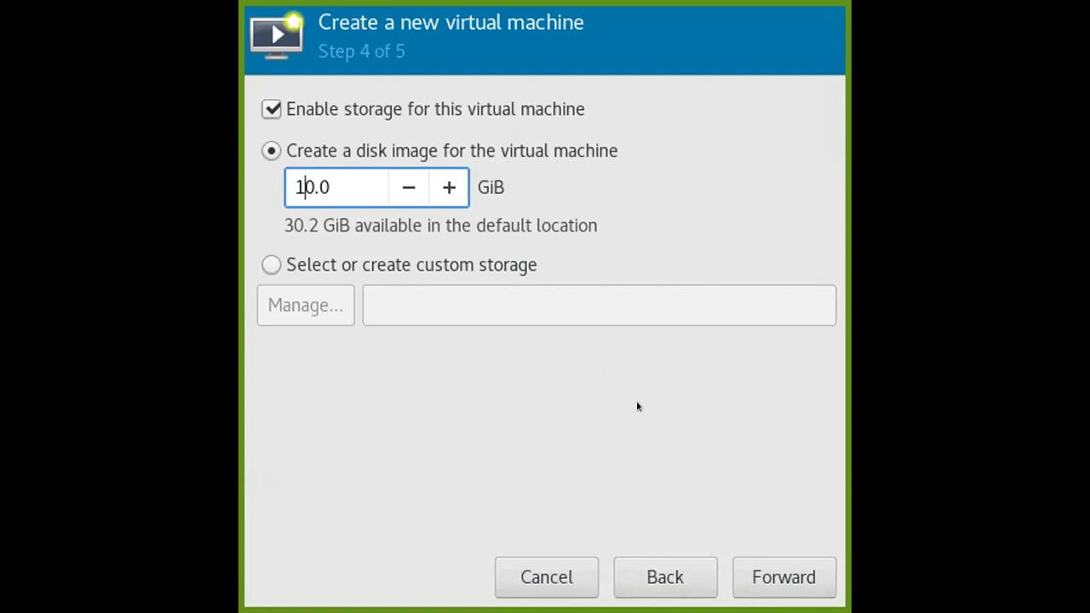
pyautogui.click(789, 577)
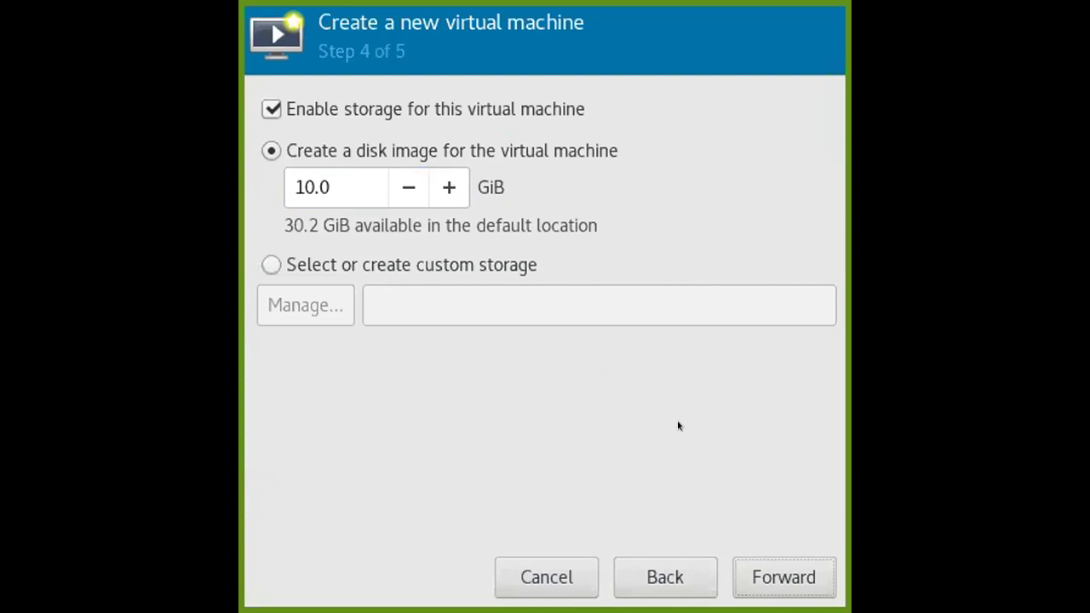
pyautogui.click(345, 169)
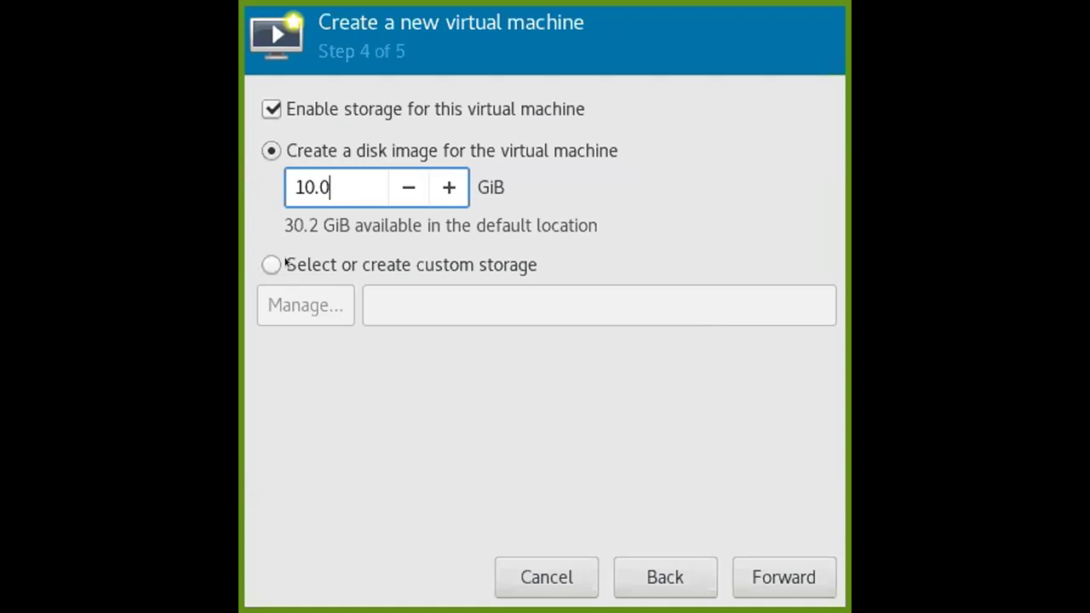
# Name the machine RHCS0 and leave 'Customize configuration before install' unchecked.
pyautogui.click(773, 578)
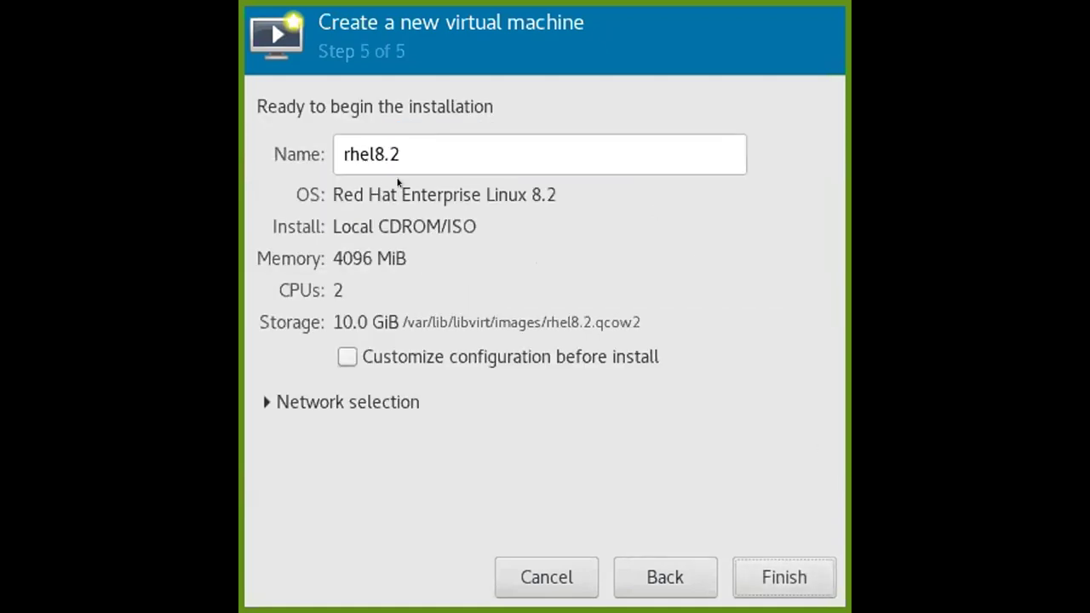
pyautogui.doubleClick(405, 135)
pyautogui.write('RH')
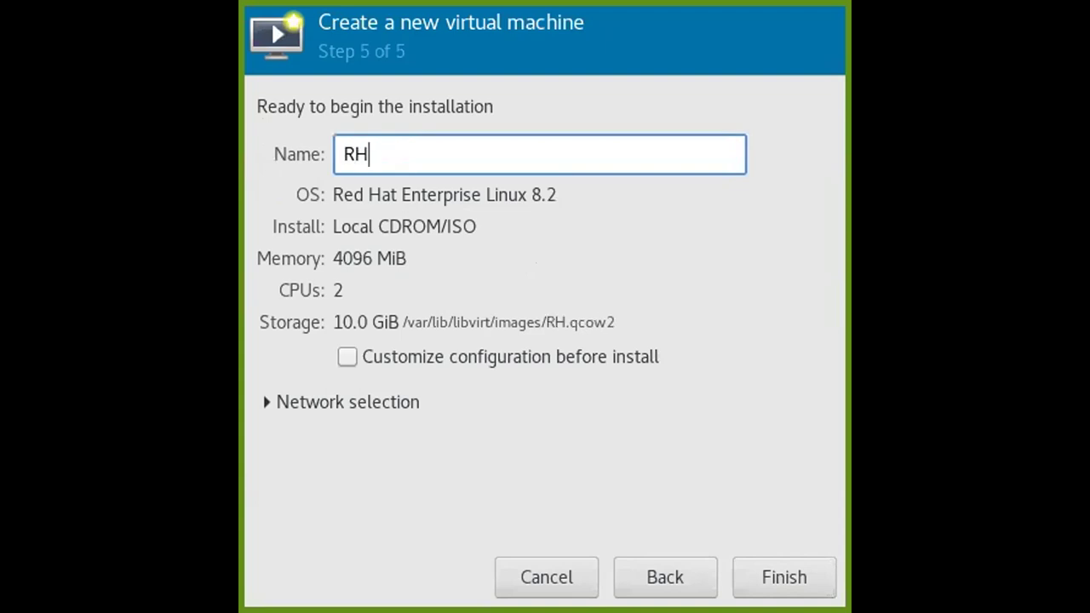
pyautogui.write('CS0')
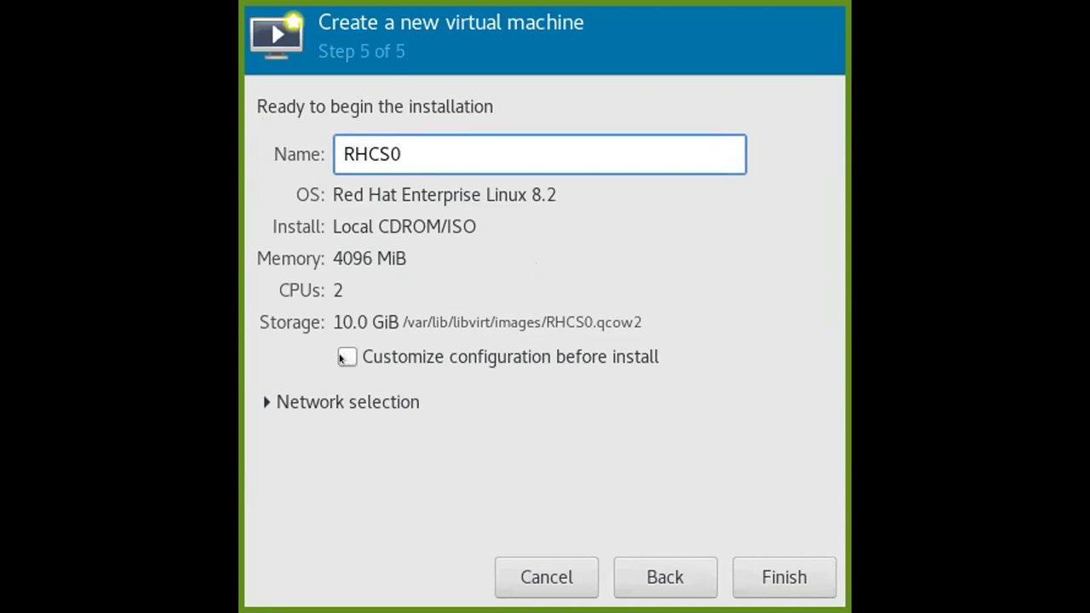
pyautogui.click(342, 358)
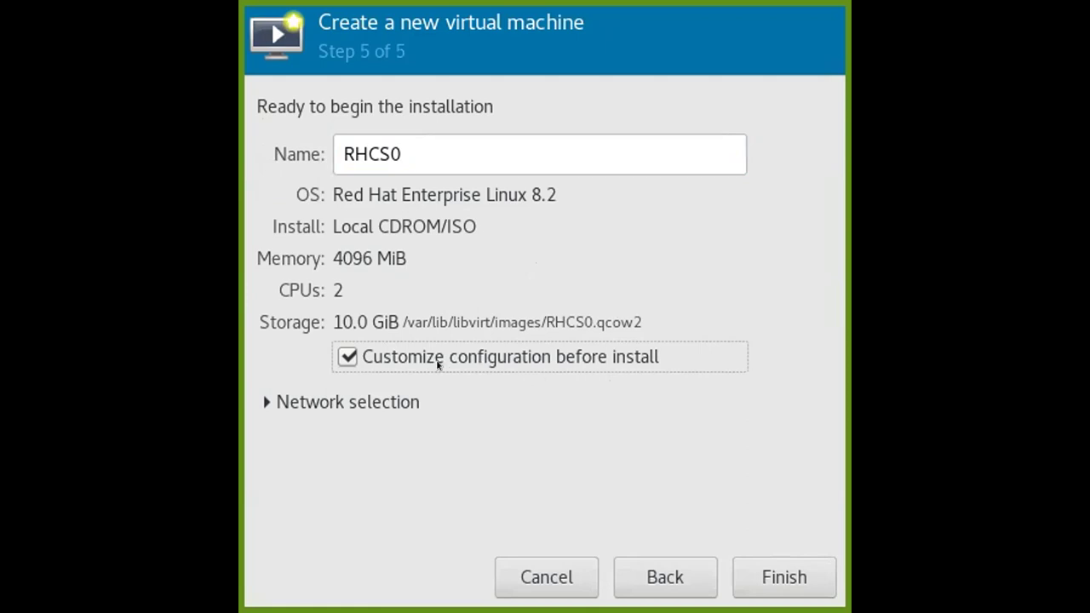
pyautogui.click(345, 350)
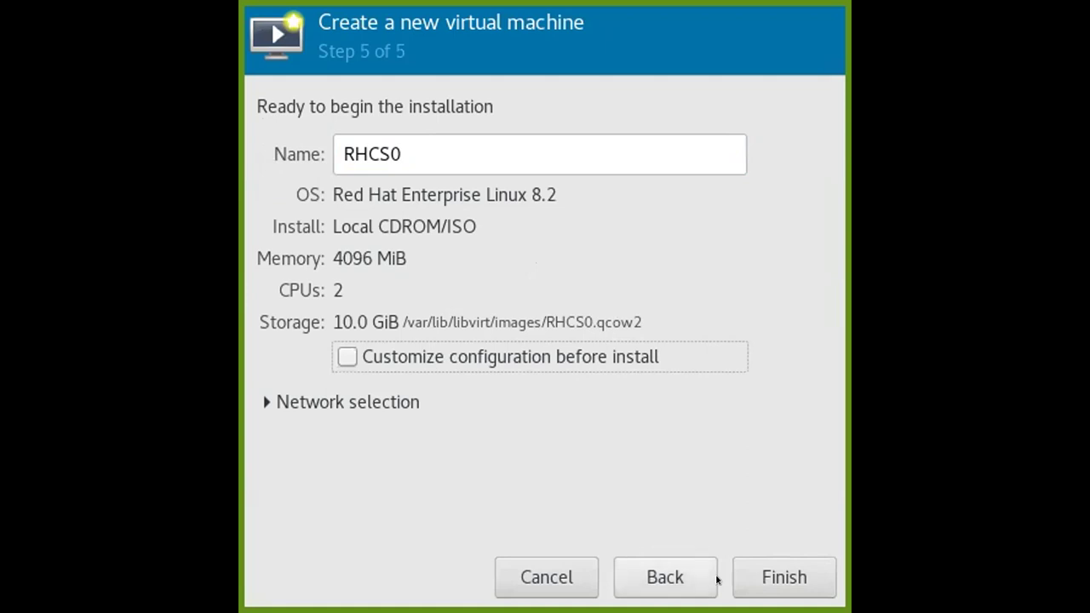
# Create RHCS0 and select 'Install Red Hat Enterprise Linux 8.2' in the boot menu.
pyautogui.click(771, 577)
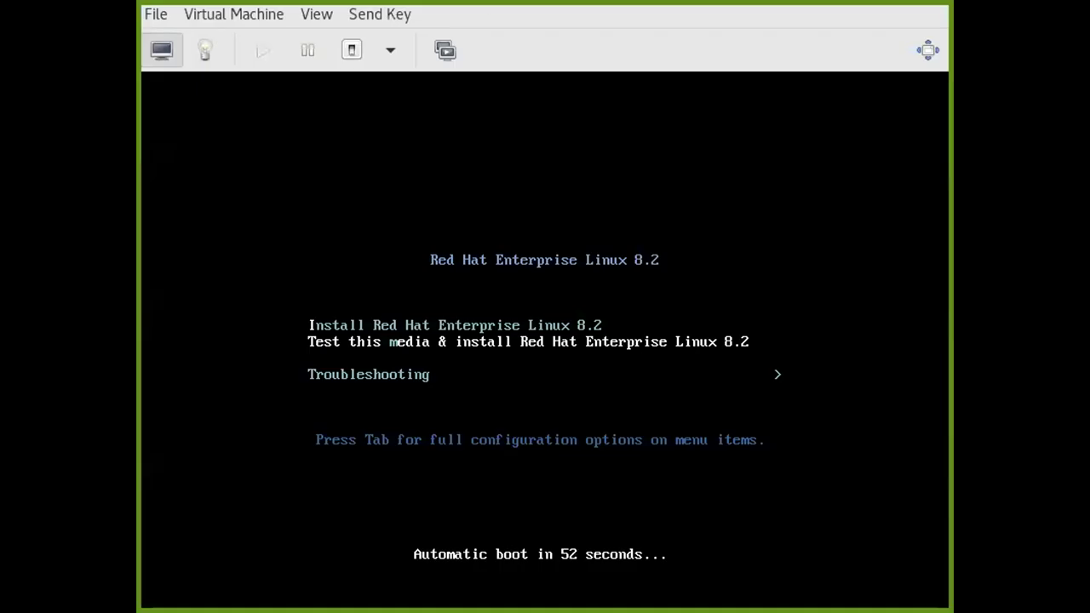
pyautogui.press('Up')
pyautogui.press('Down')
pyautogui.press('Up')
pyautogui.press('Down')
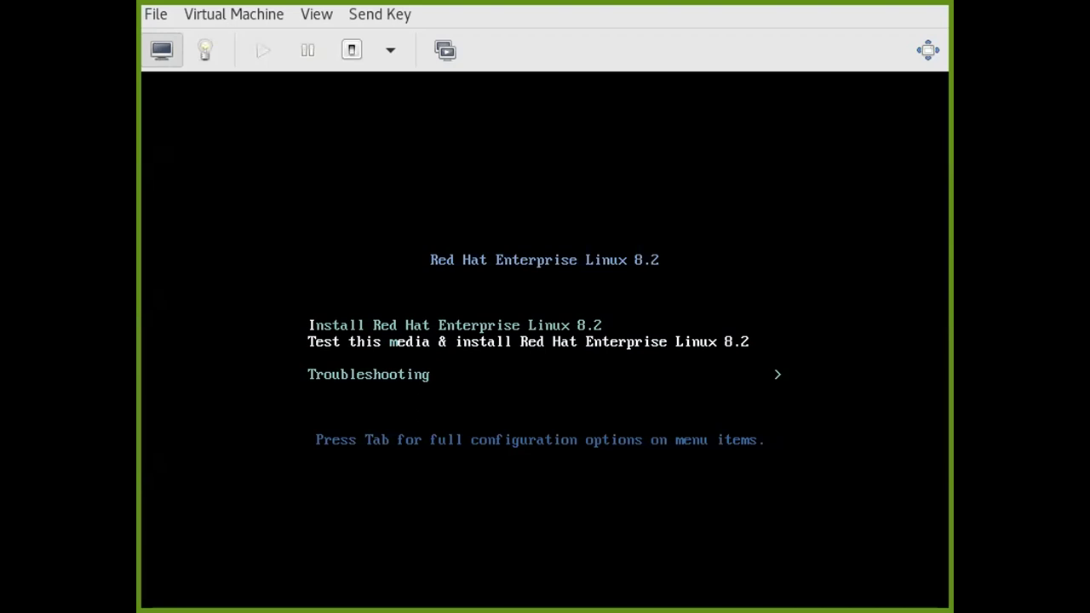
pyautogui.press('Up')
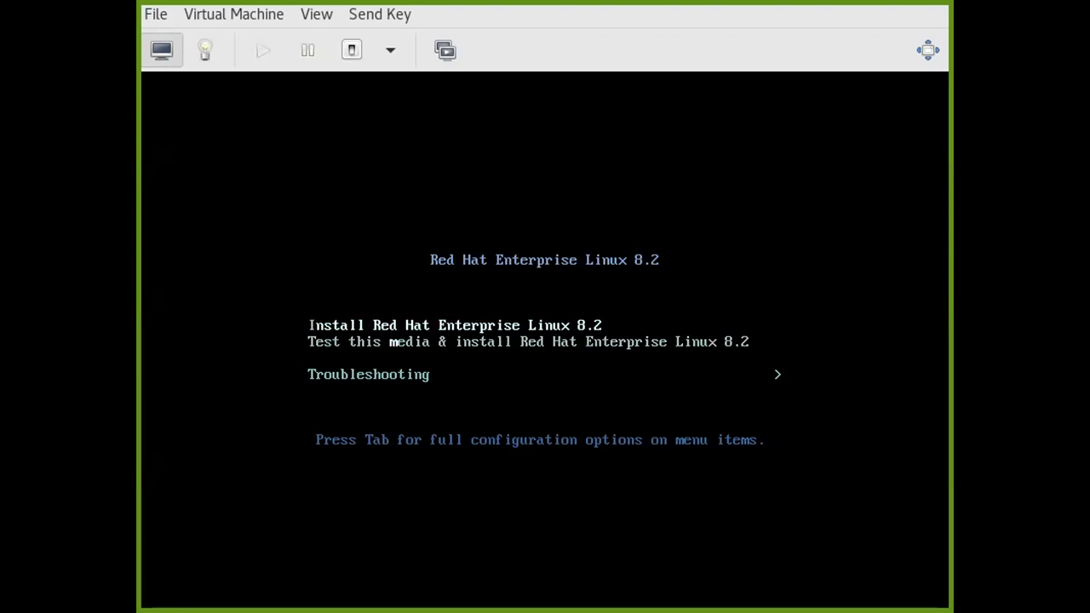
# Boot the installer and choose the Asia/Dubai timezone in Time & Date.
pyautogui.press('Return')
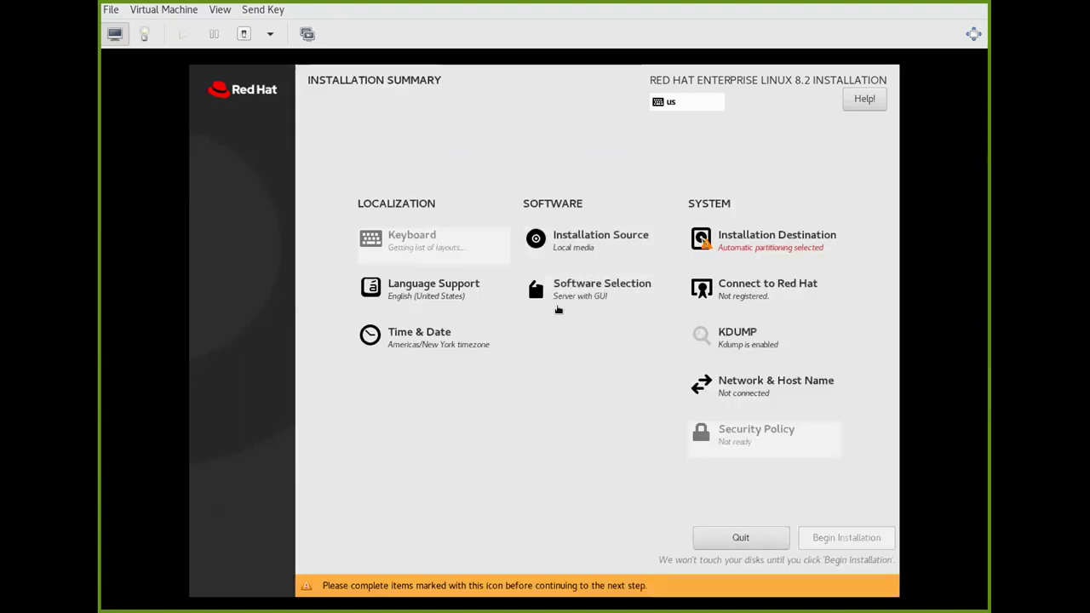
pyautogui.click(395, 334)
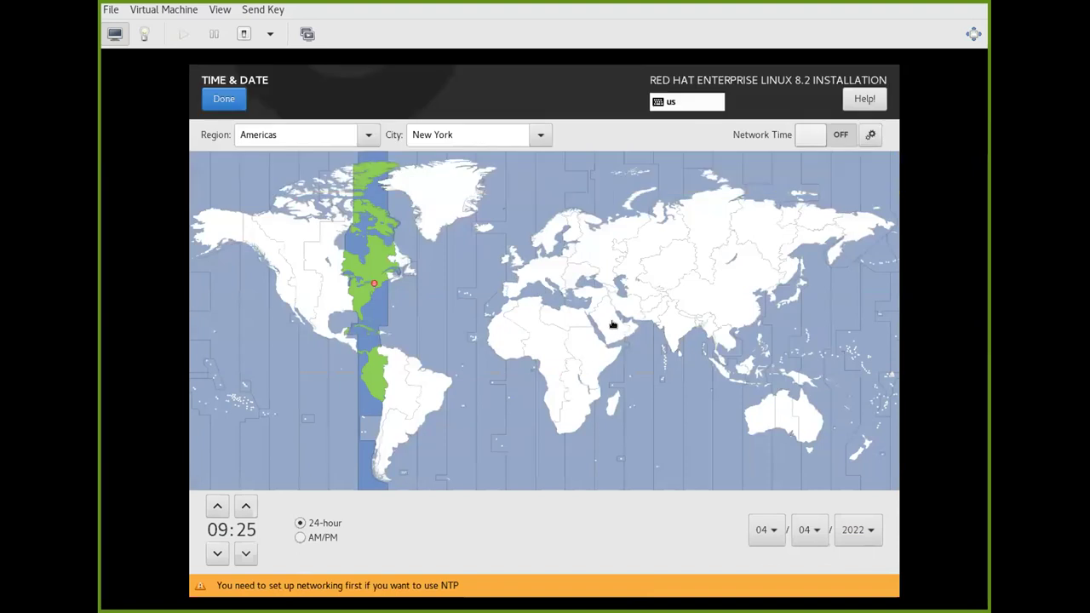
pyautogui.click(627, 342)
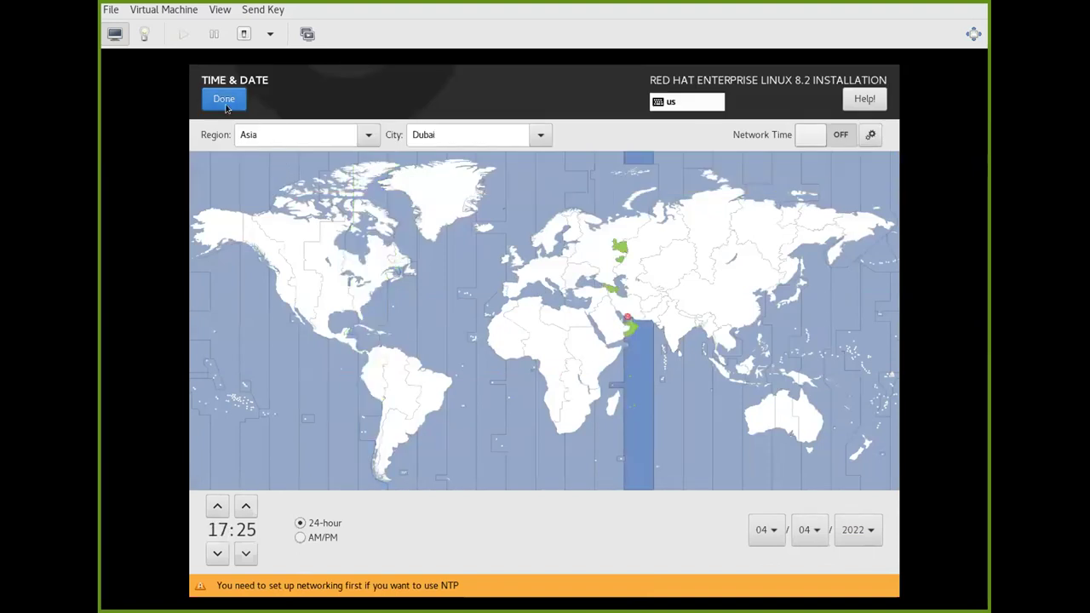
# Confirm Asia/Dubai and keep English (US) as the only keyboard layout.
pyautogui.click(228, 104)
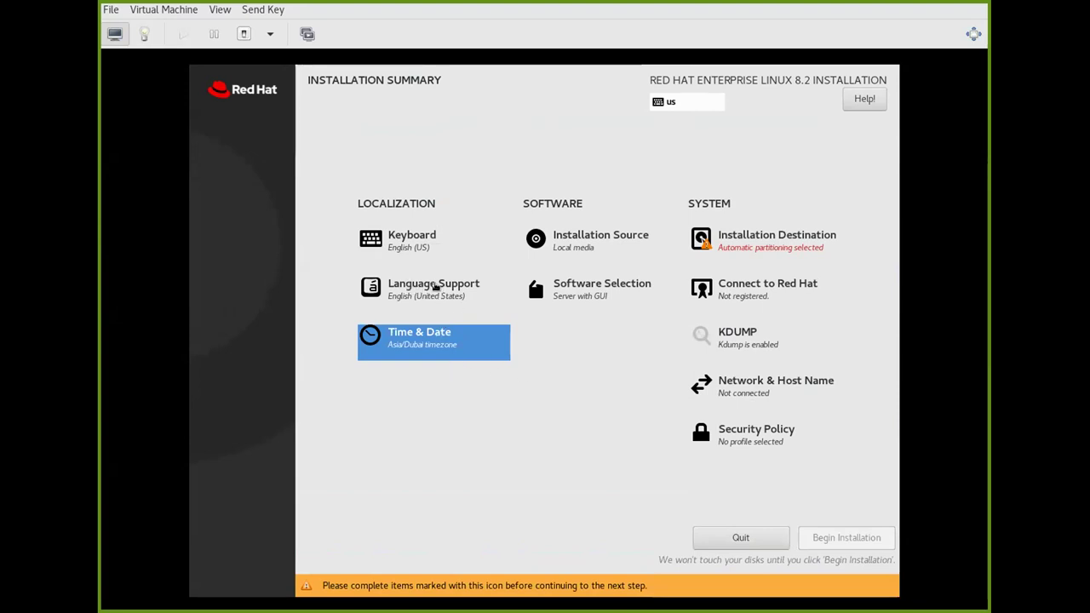
pyautogui.click(404, 242)
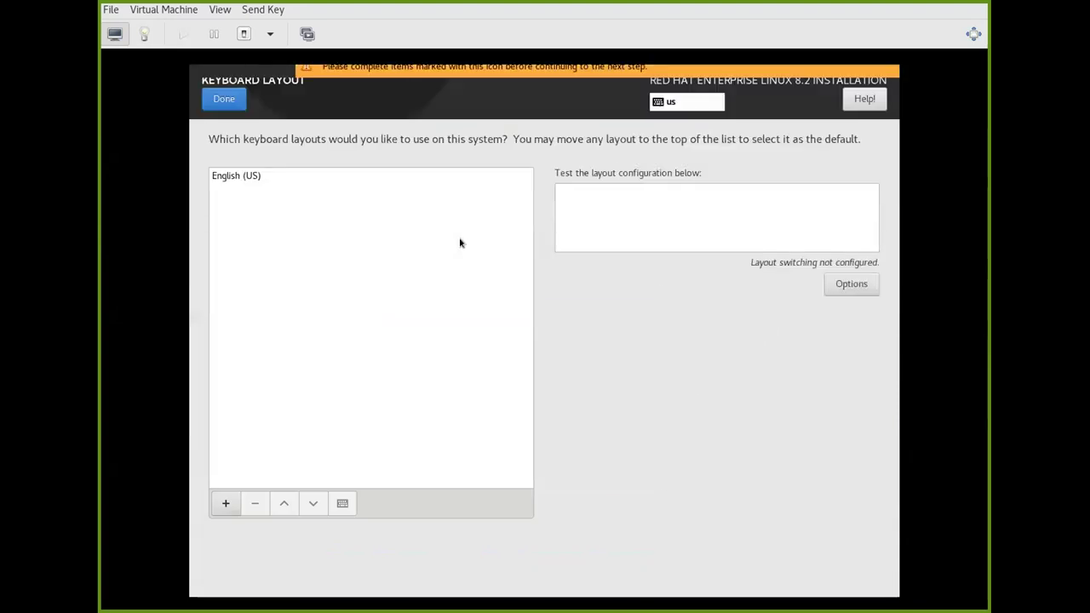
pyautogui.click(224, 504)
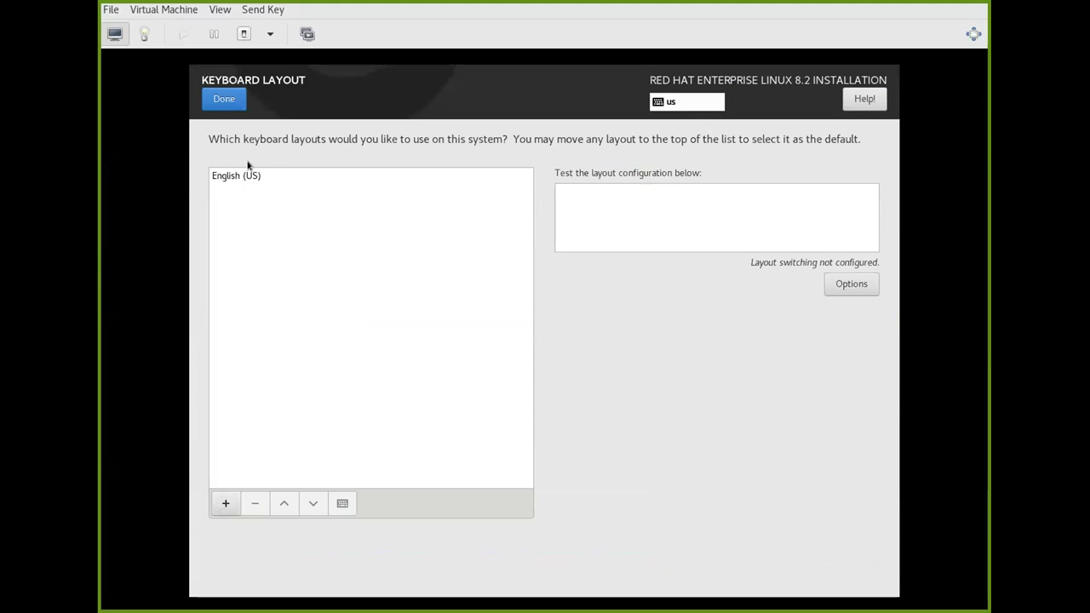
pyautogui.click(234, 102)
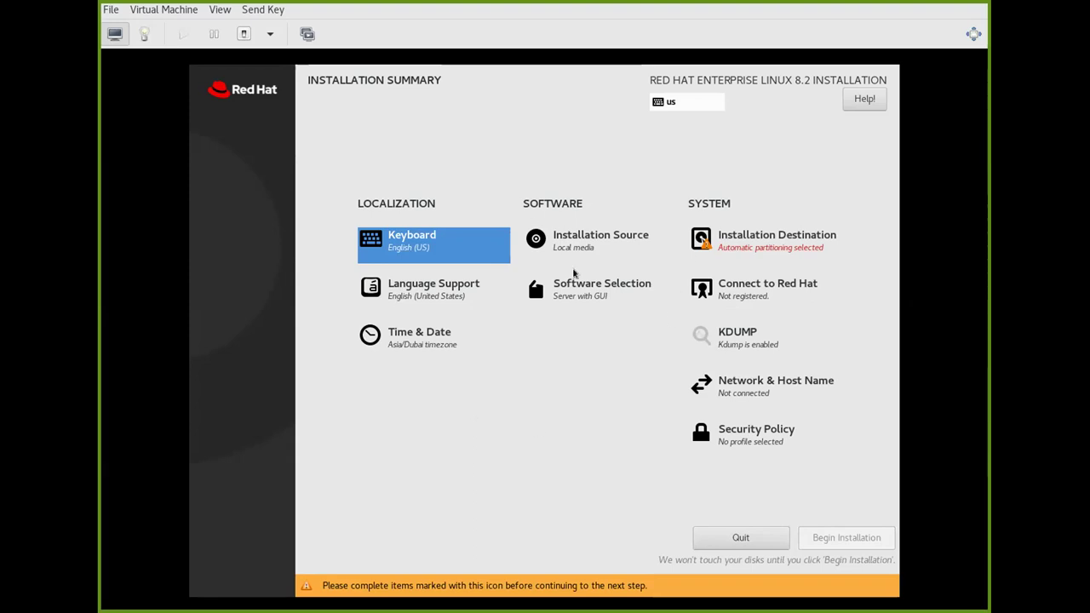
# Select the 10 GiB disk as destination and reclaim space for automatic partitioning.
pyautogui.click(743, 242)
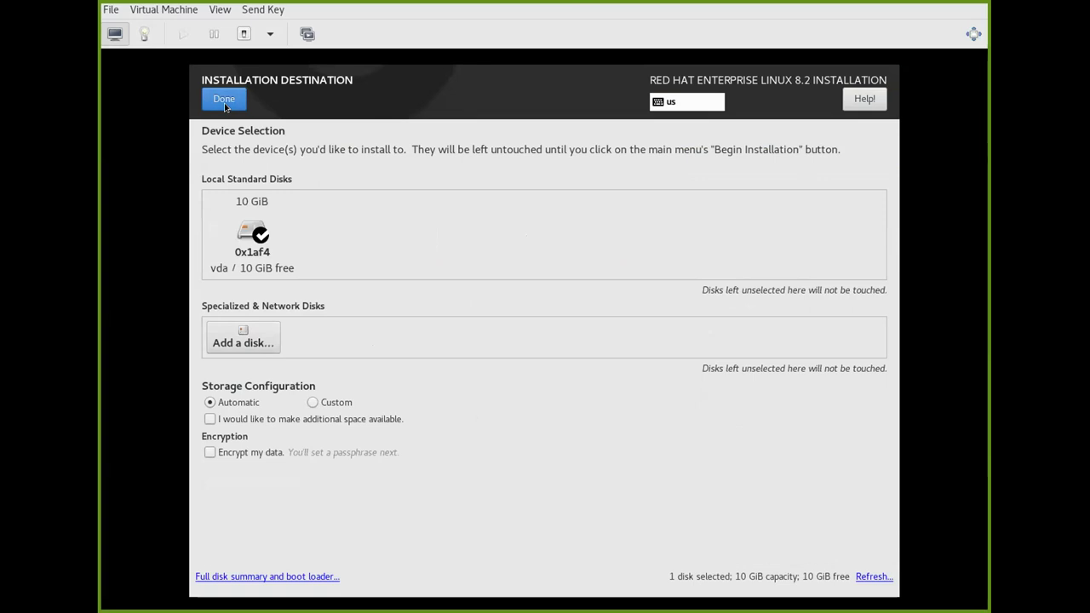
pyautogui.click(224, 101)
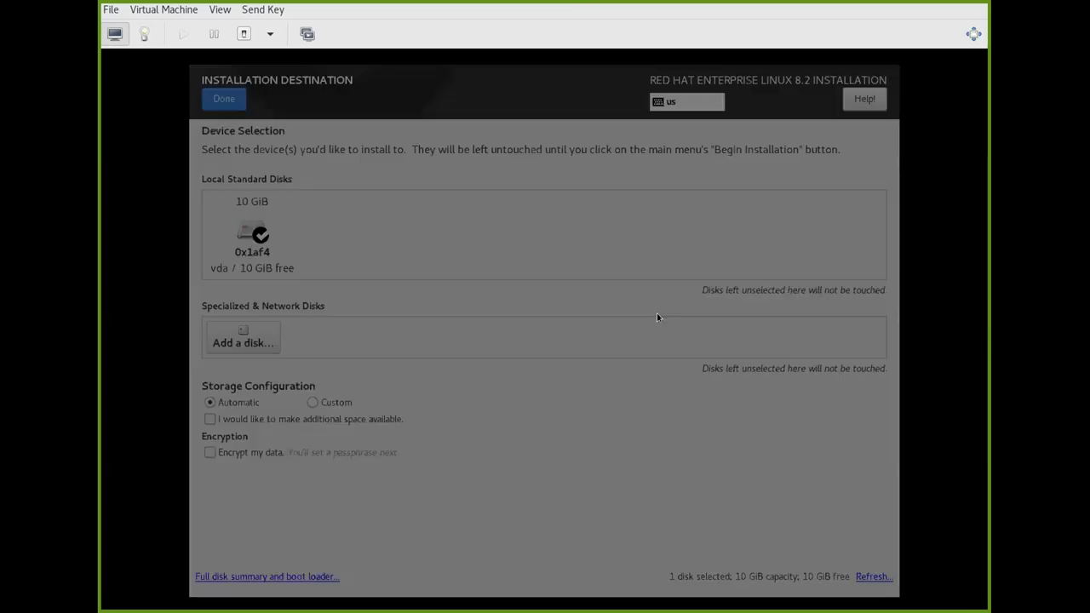
pyautogui.click(669, 450)
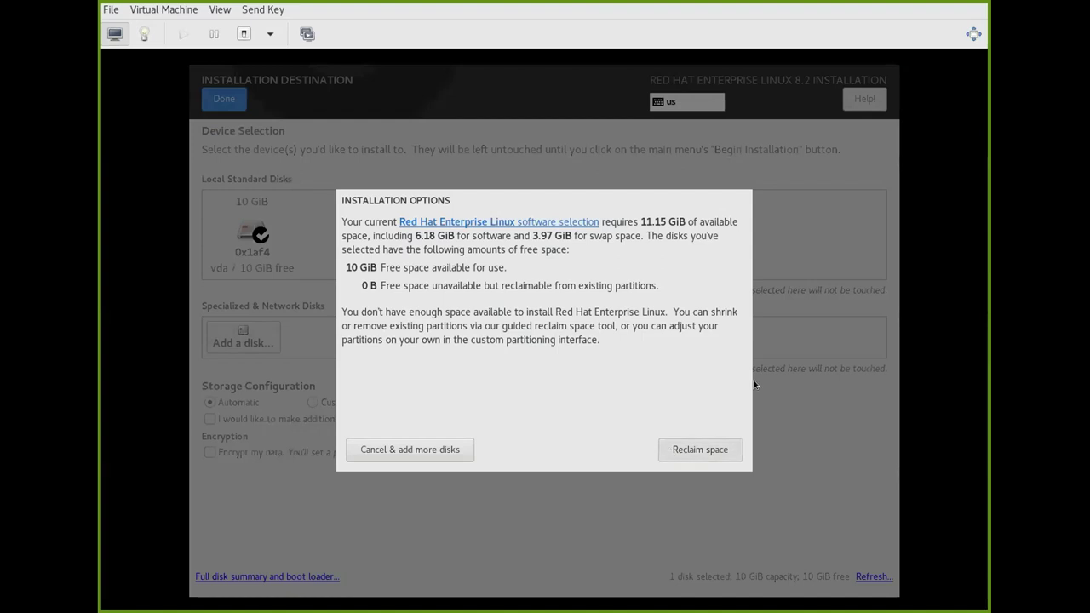
pyautogui.click(844, 503)
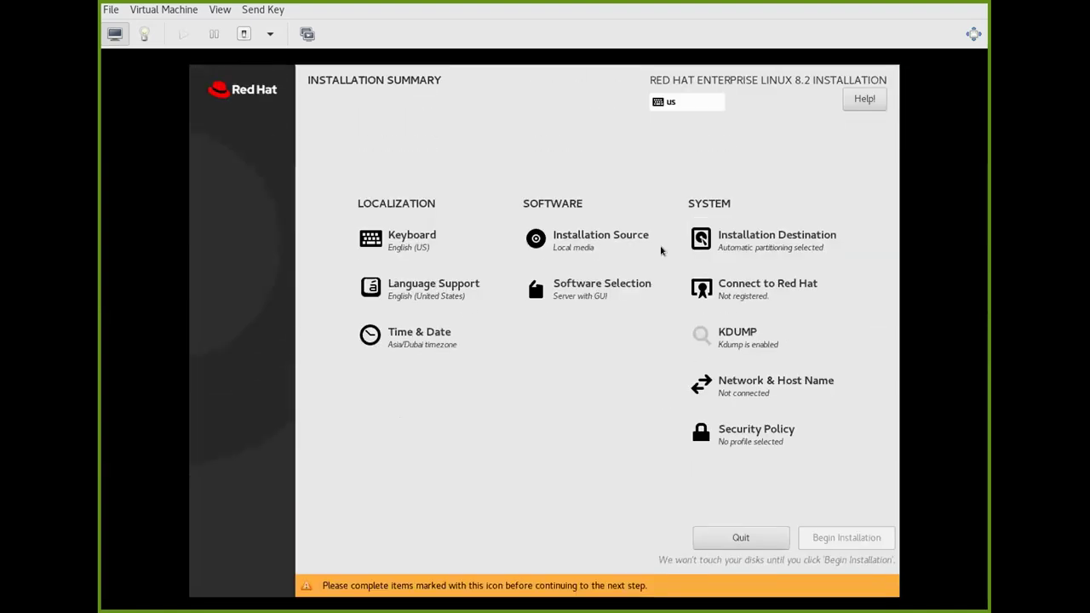
pyautogui.click(572, 311)
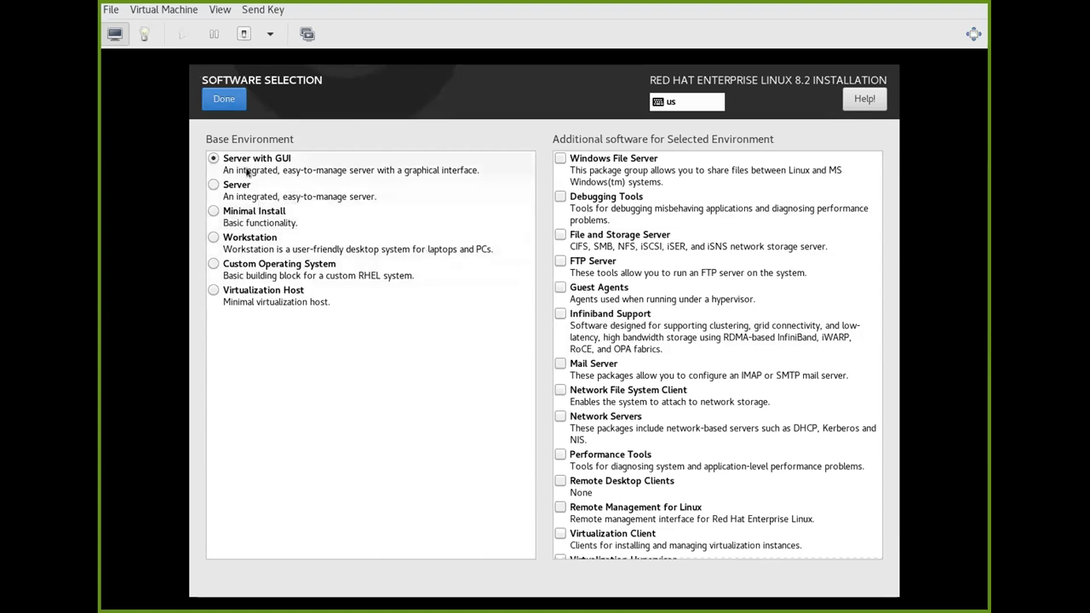
pyautogui.click(213, 186)
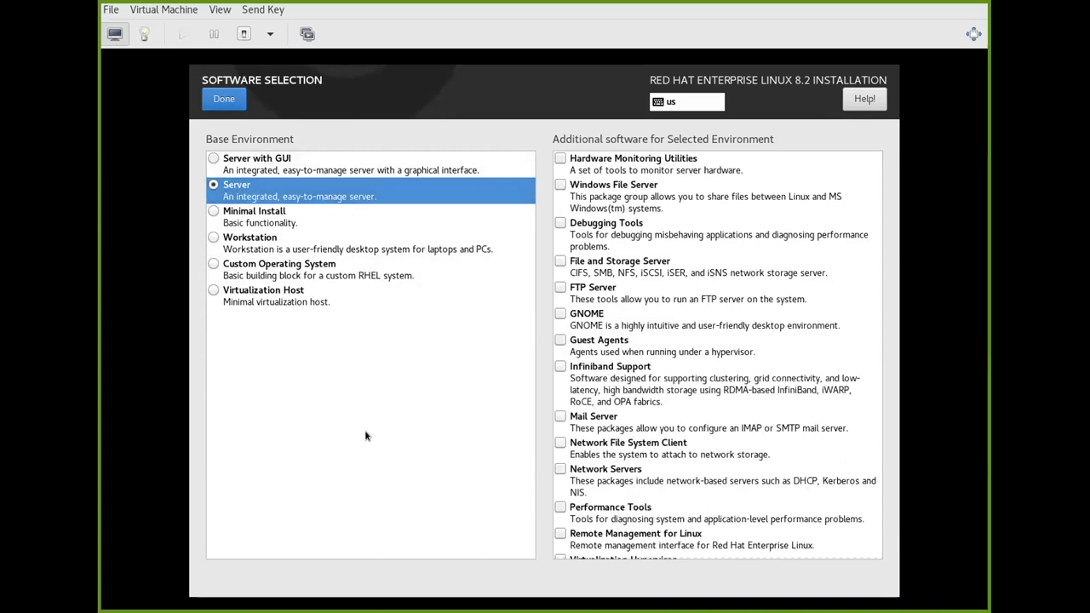
pyautogui.click(212, 213)
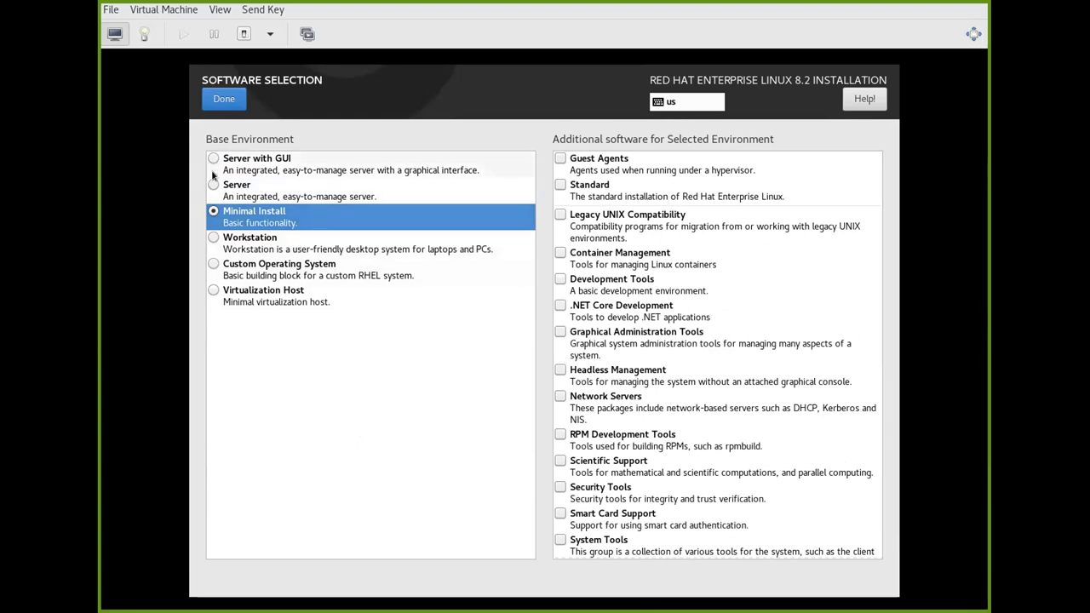
pyautogui.click(213, 291)
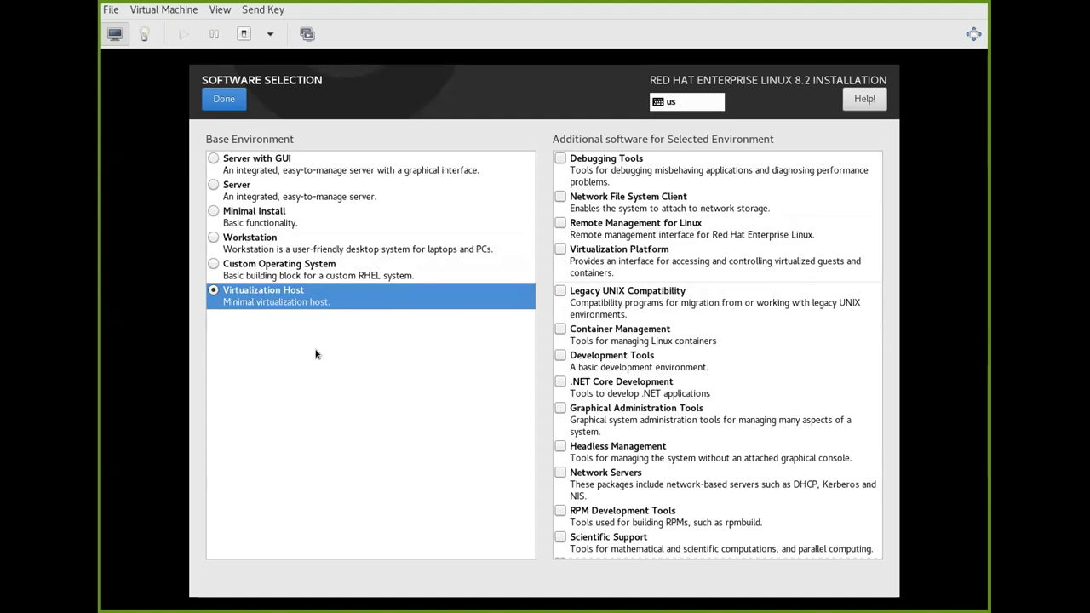
pyautogui.click(213, 160)
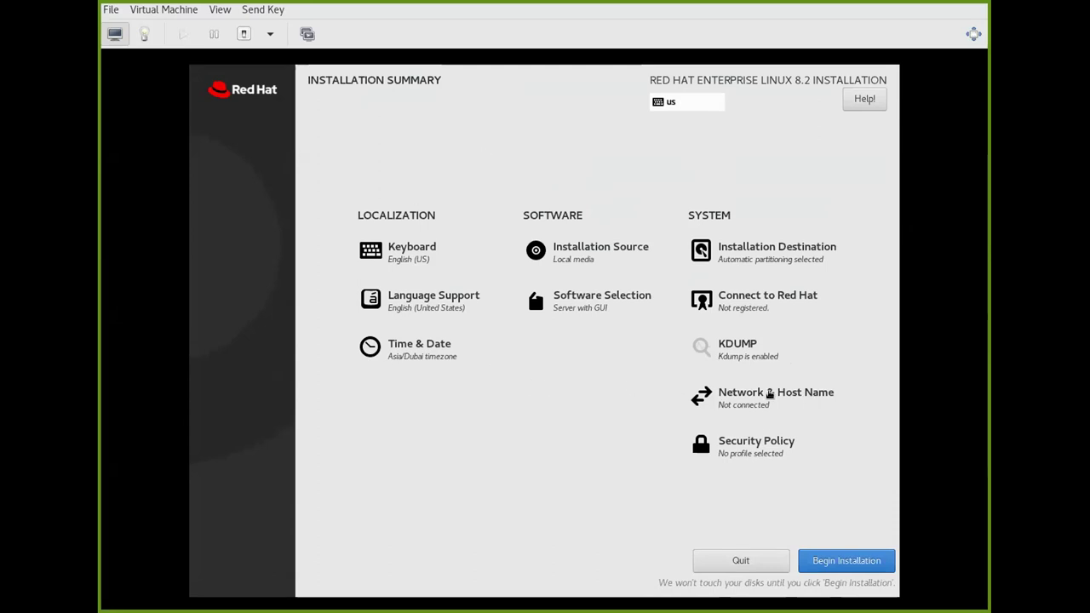
# Turn on the Ethernet connection, reviewing its IPv4 settings without changing them.
pyautogui.click(694, 397)
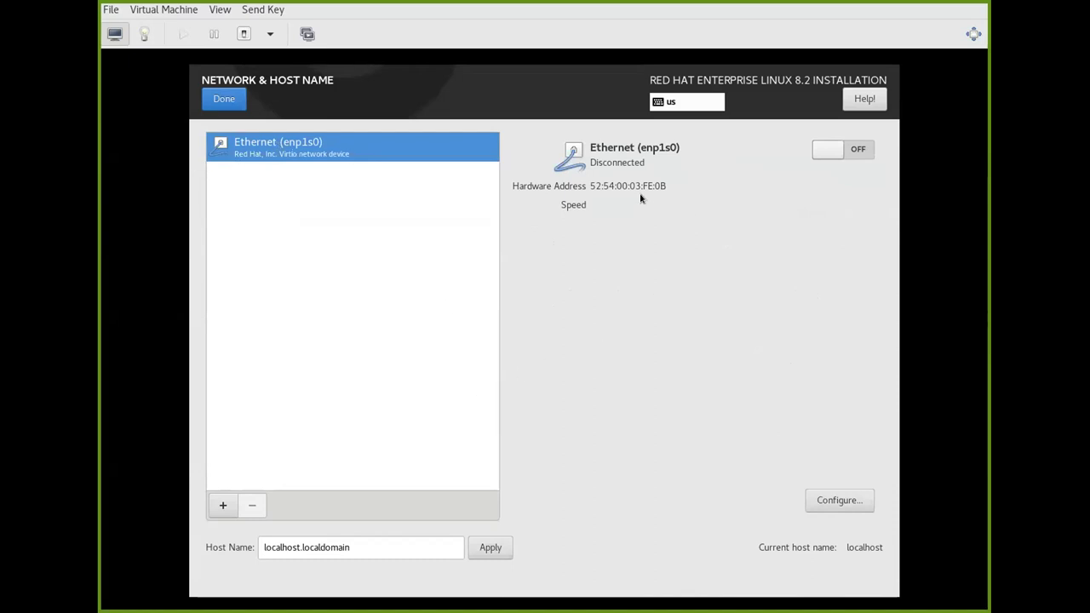
pyautogui.click(856, 151)
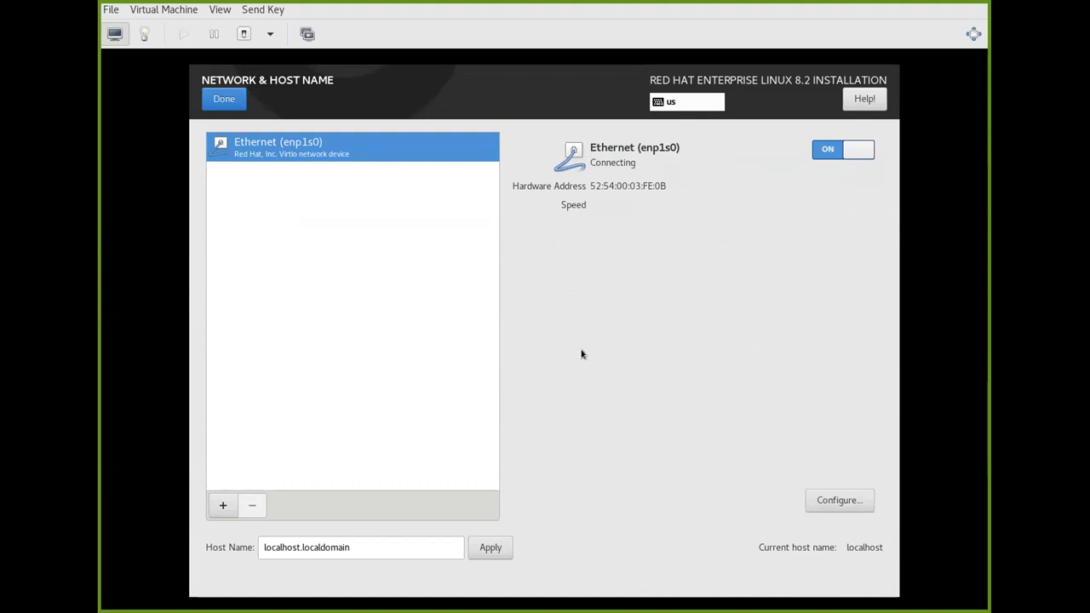
pyautogui.click(835, 508)
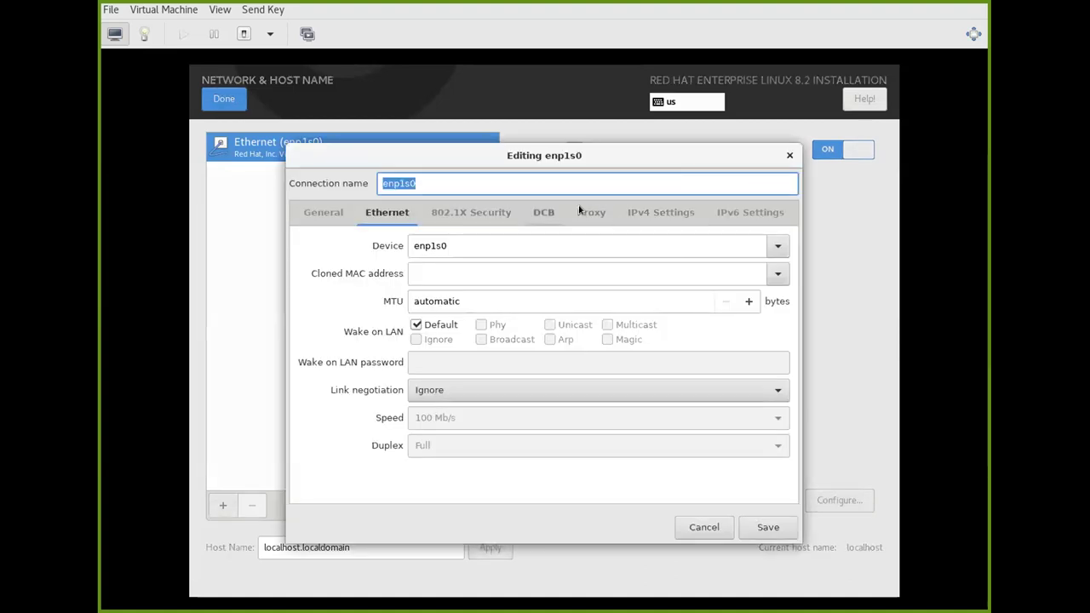
pyautogui.click(660, 214)
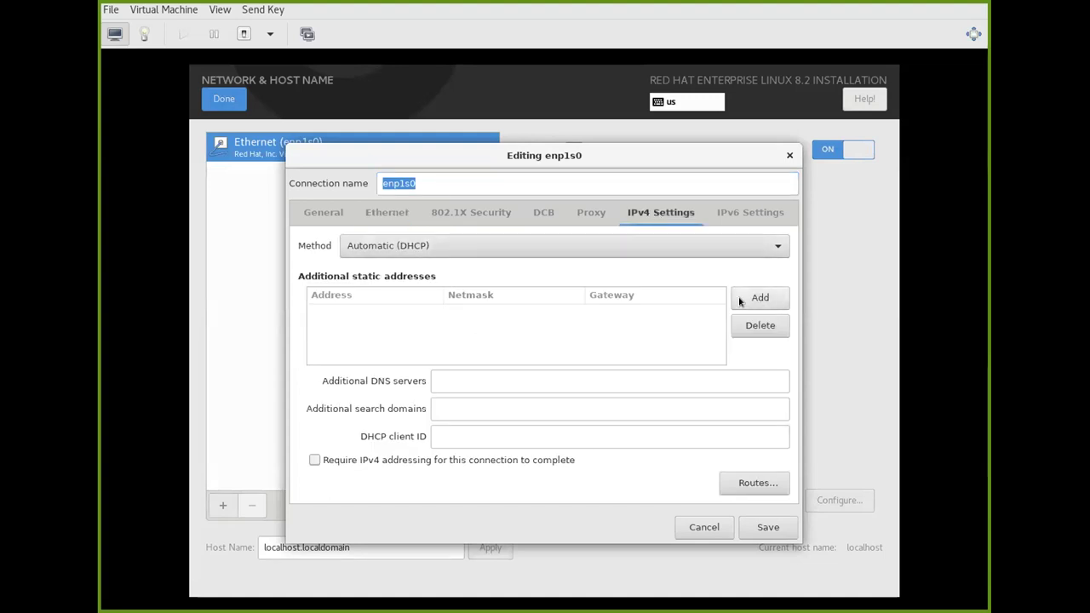
pyautogui.click(499, 246)
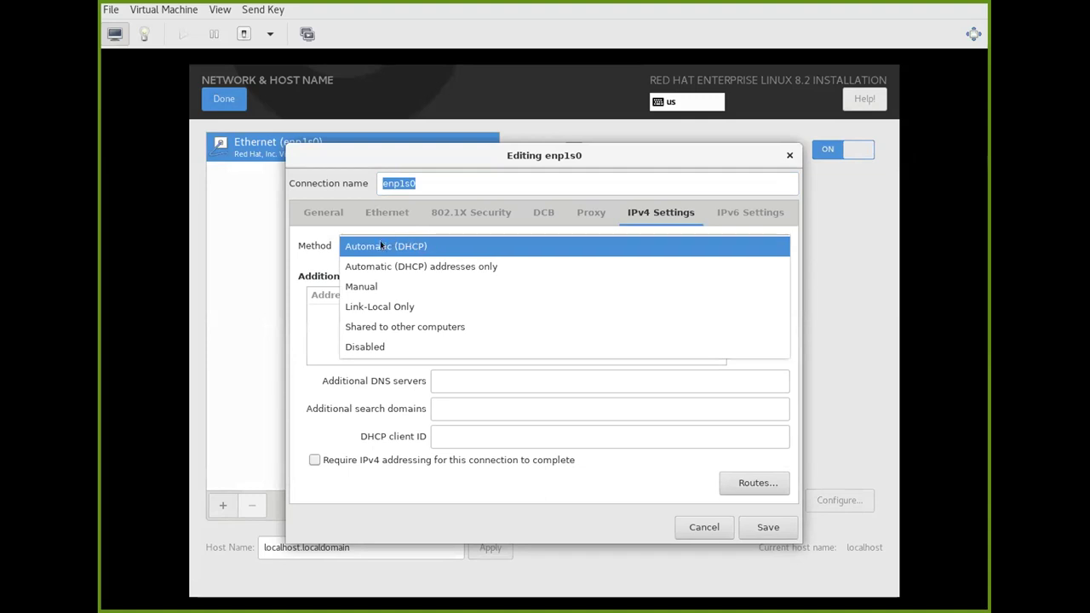
pyautogui.click(303, 251)
pyautogui.click(704, 527)
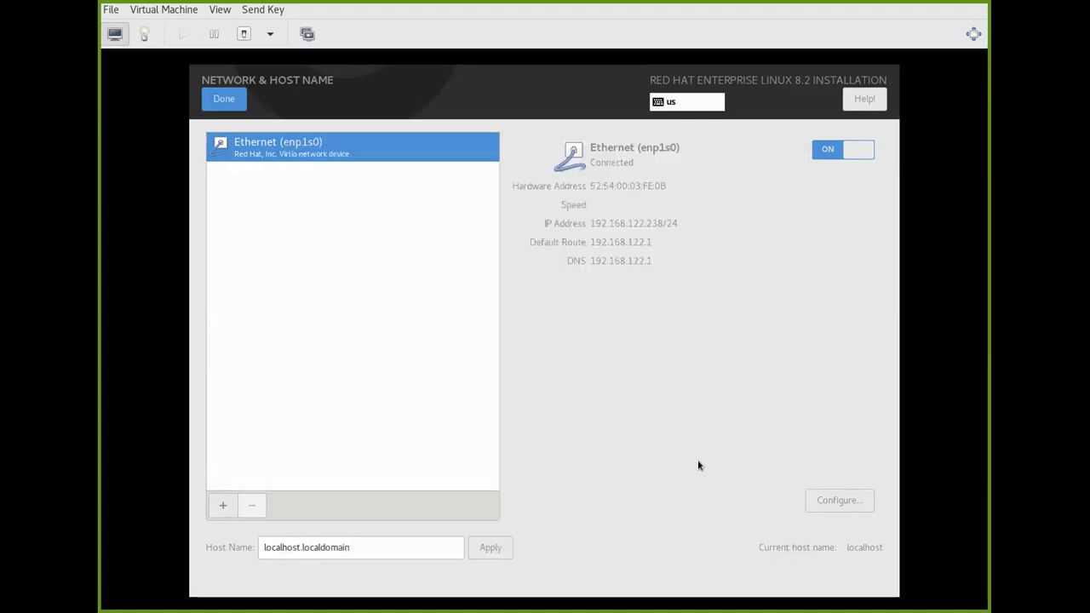
# Set and apply the host name demo.local, then return to the summary.
pyautogui.tripleClick(458, 547)
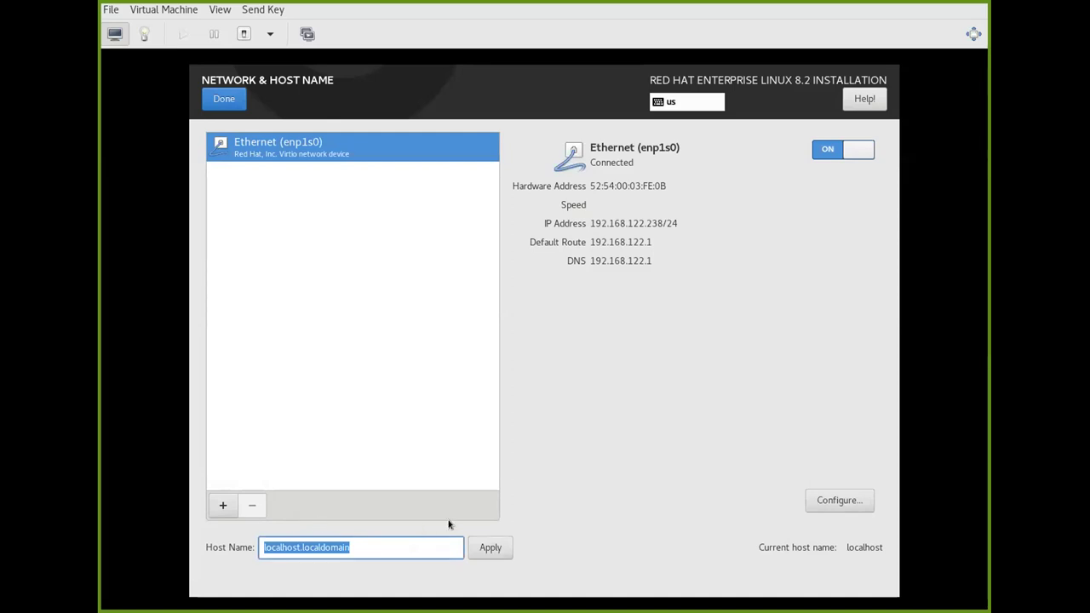
pyautogui.write('demo.local')
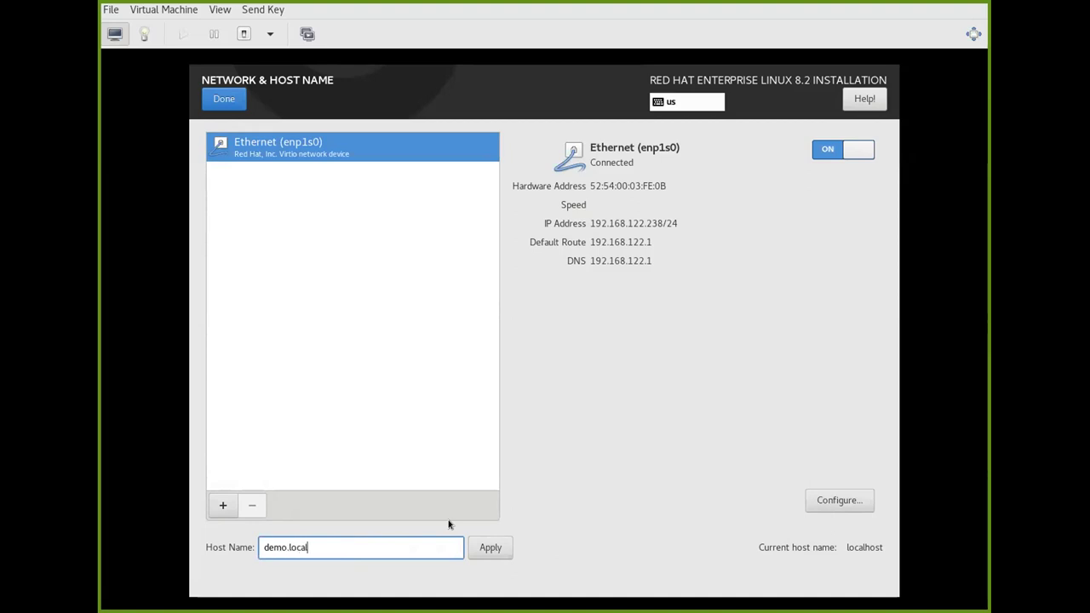
pyautogui.click(471, 543)
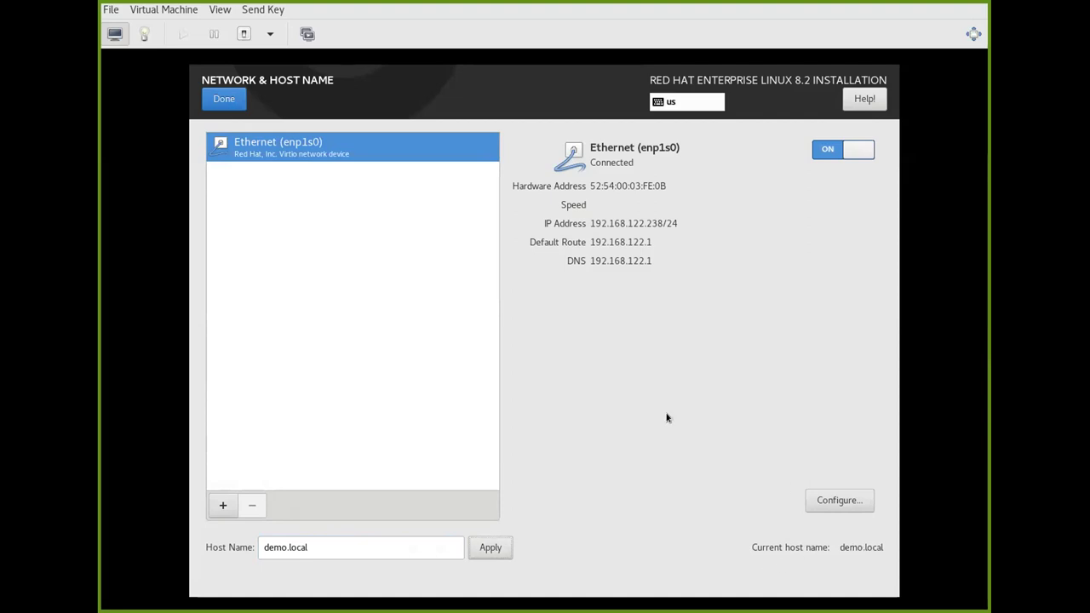
pyautogui.click(233, 102)
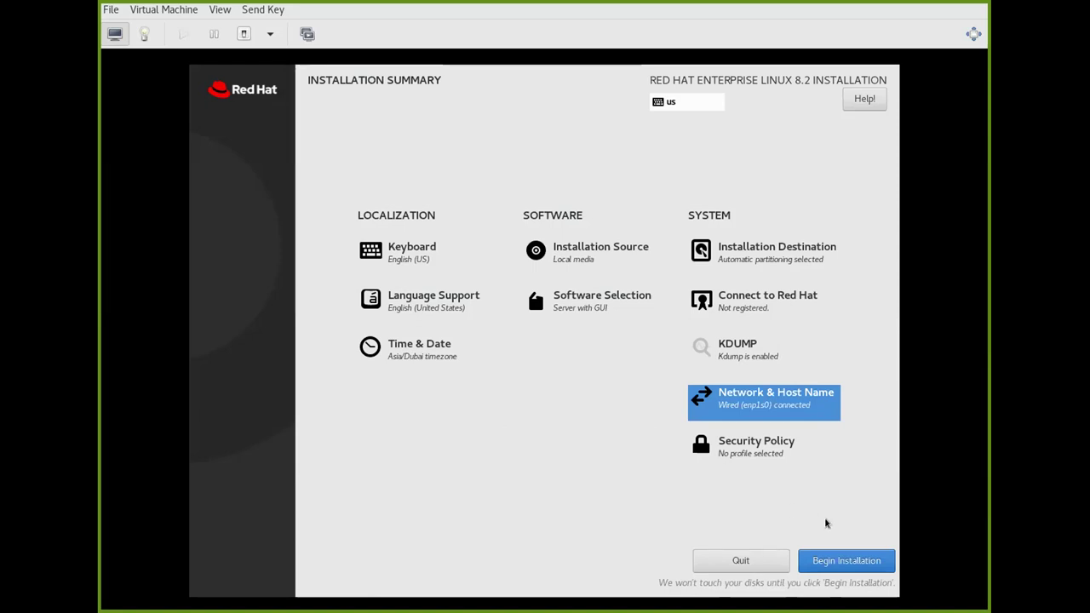
# Begin installation and set the root password, accepting the weak-password warning.
pyautogui.click(828, 562)
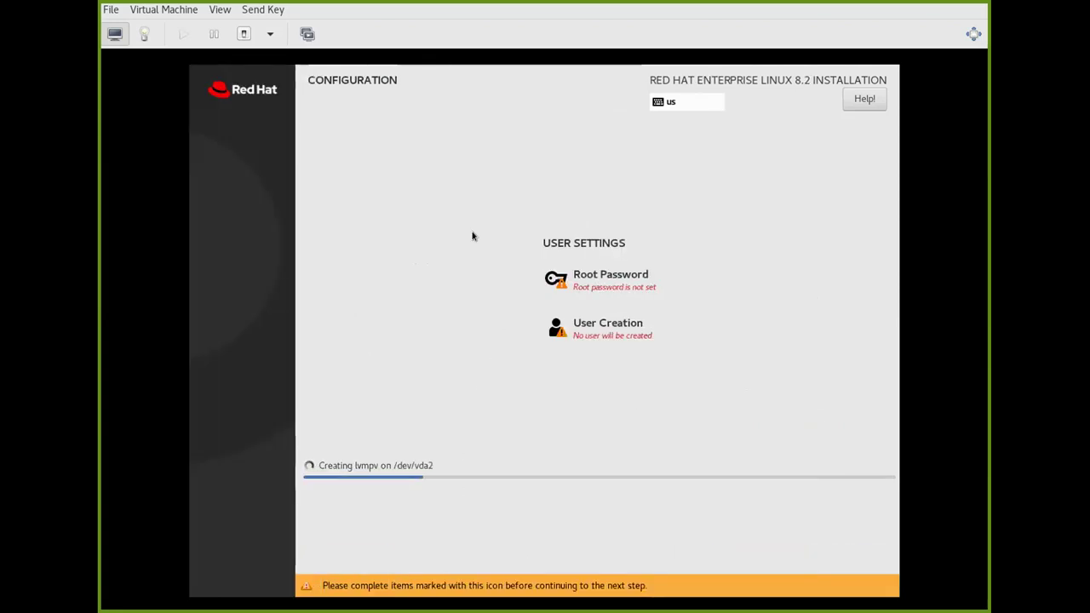
pyautogui.click(608, 280)
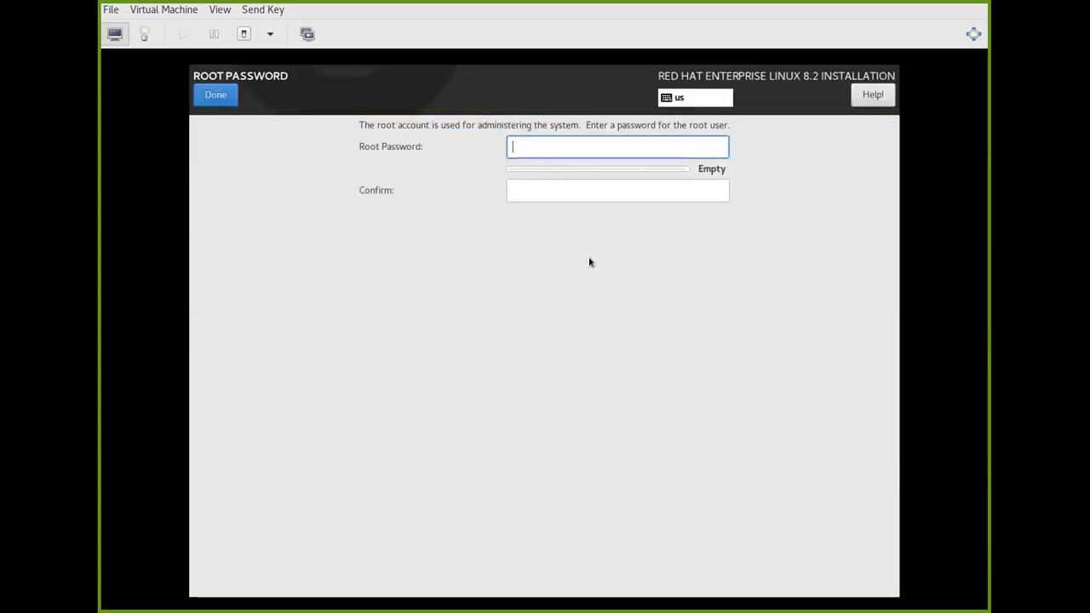
pyautogui.write('redhat')
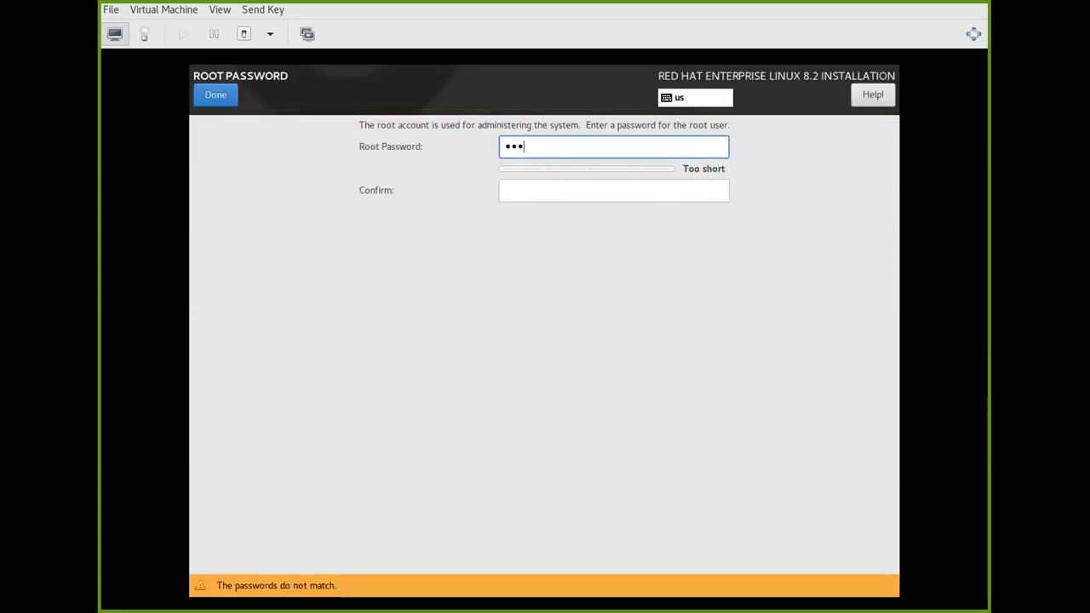
pyautogui.press('Tab')
pyautogui.write('redhat')
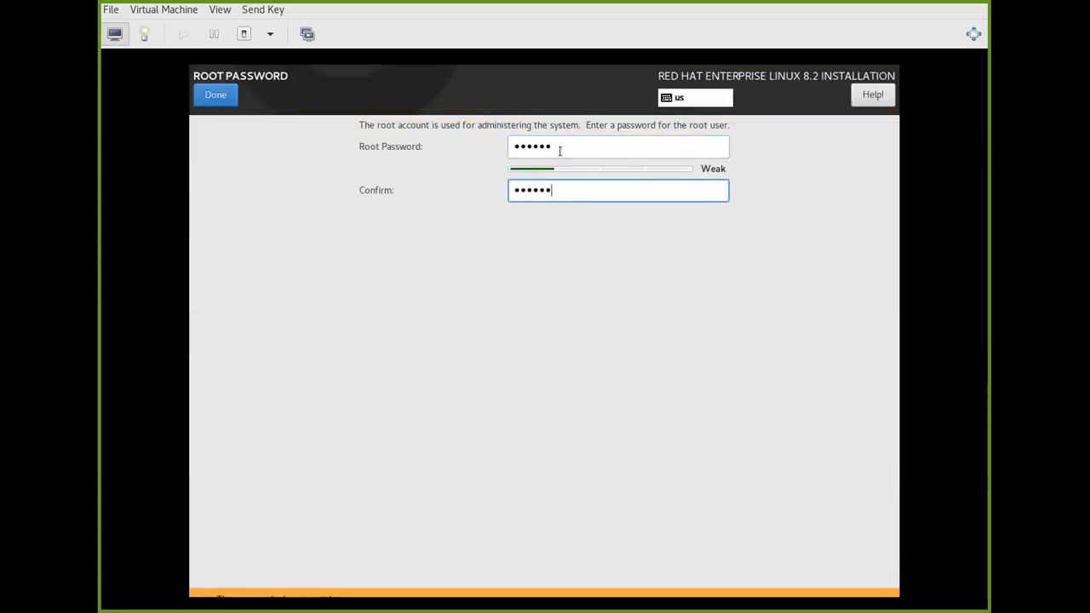
pyautogui.click(209, 94)
pyautogui.click(214, 94)
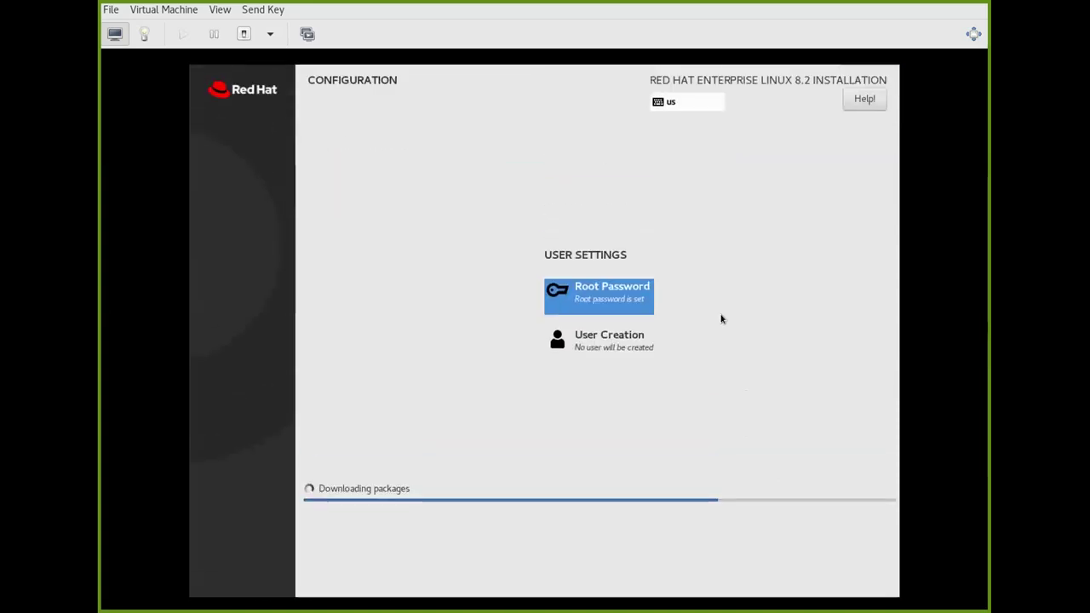
# Create an administrator account named user with a password, accepting the weak-password warning.
pyautogui.click(629, 337)
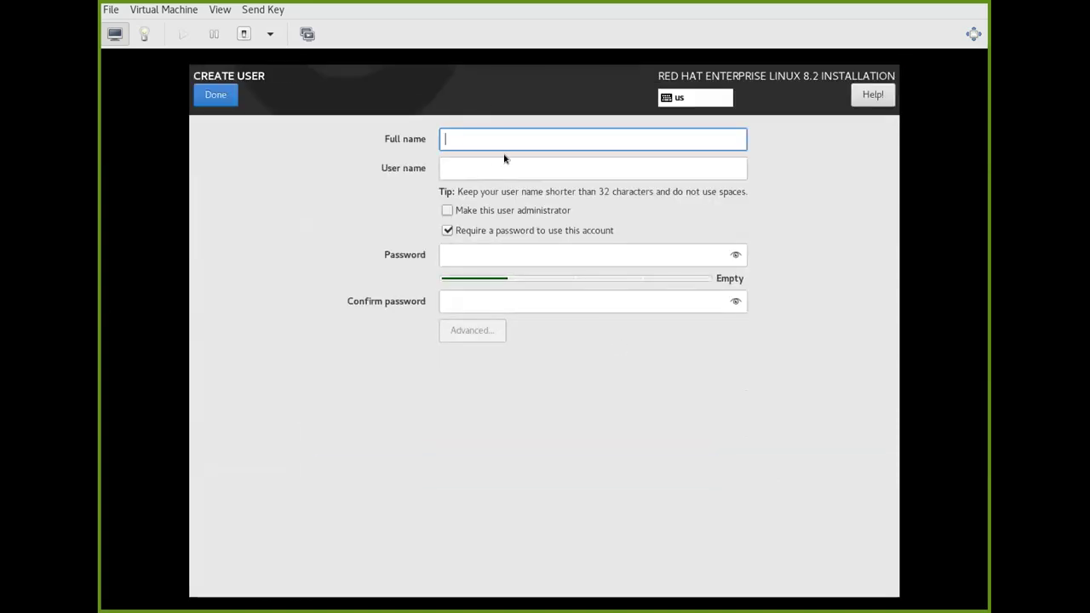
pyautogui.write('user')
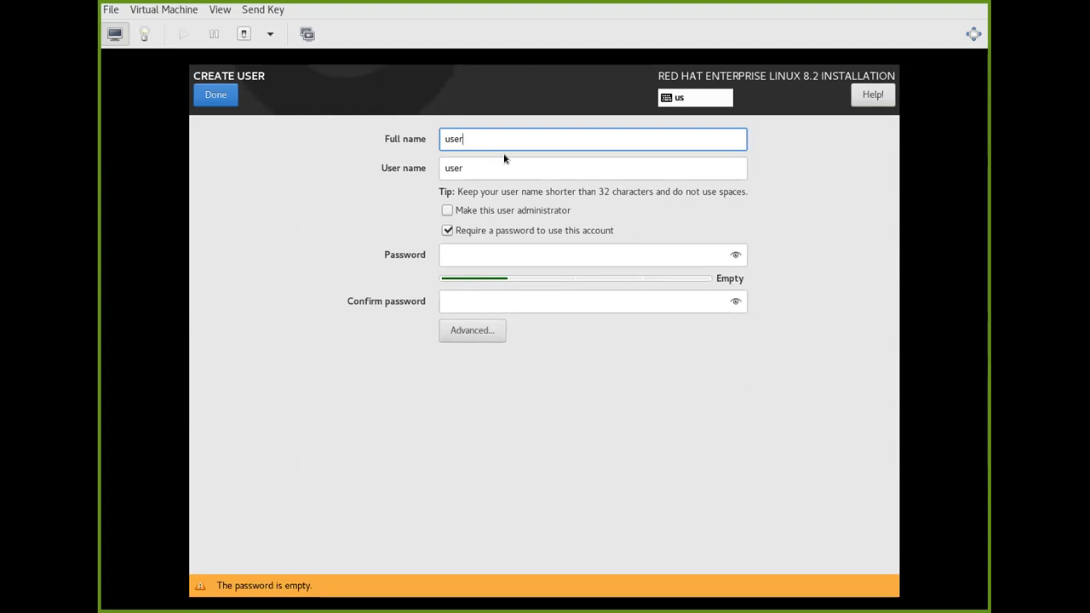
pyautogui.click(445, 211)
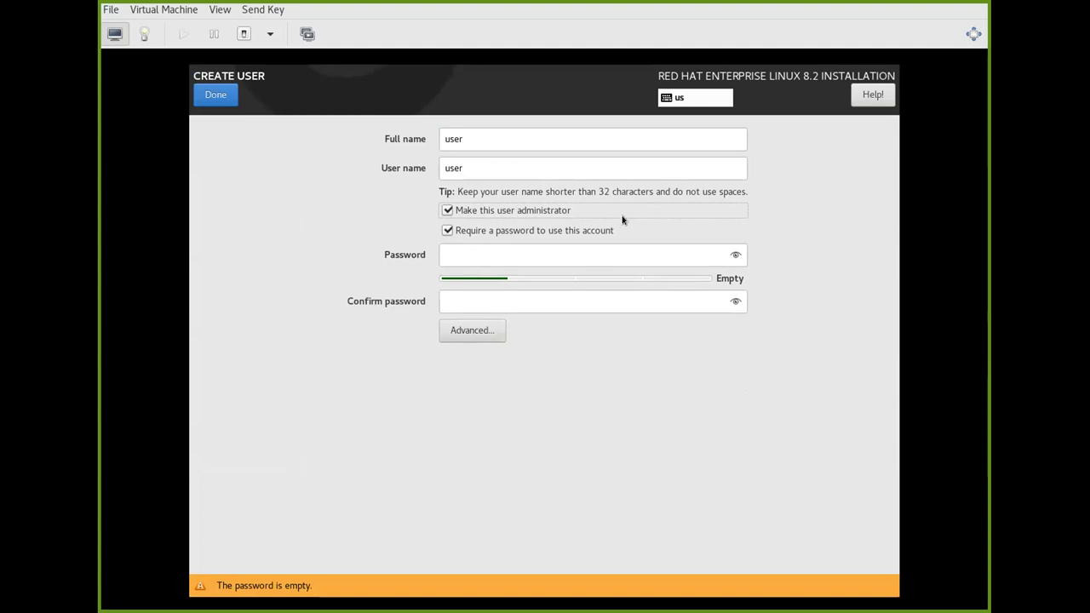
pyautogui.click(550, 254)
pyautogui.write('redhat')
pyautogui.press('Tab')
pyautogui.write('redhat')
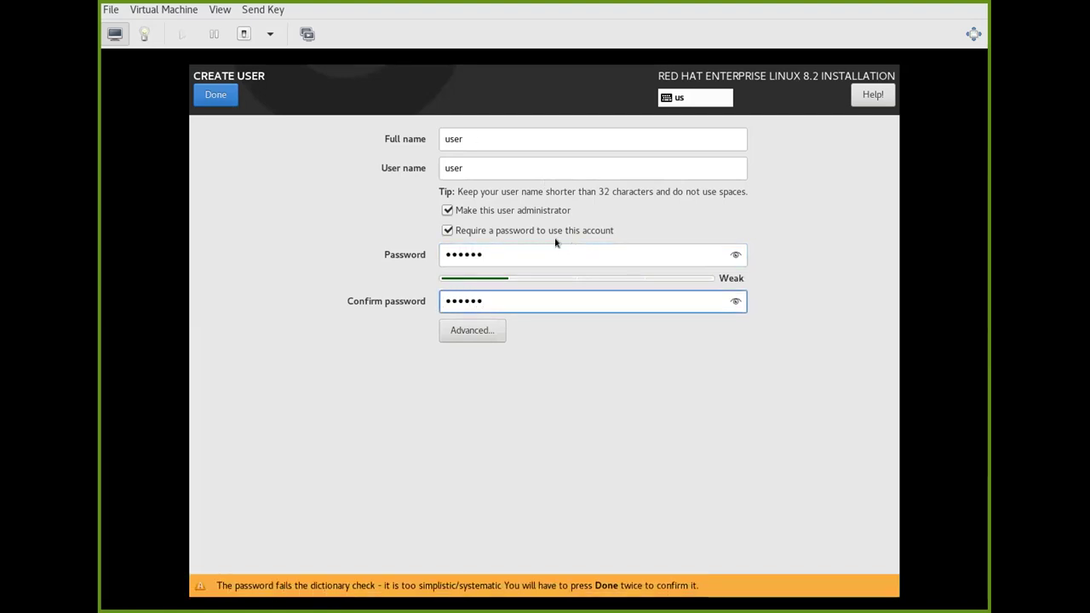
pyautogui.click(212, 101)
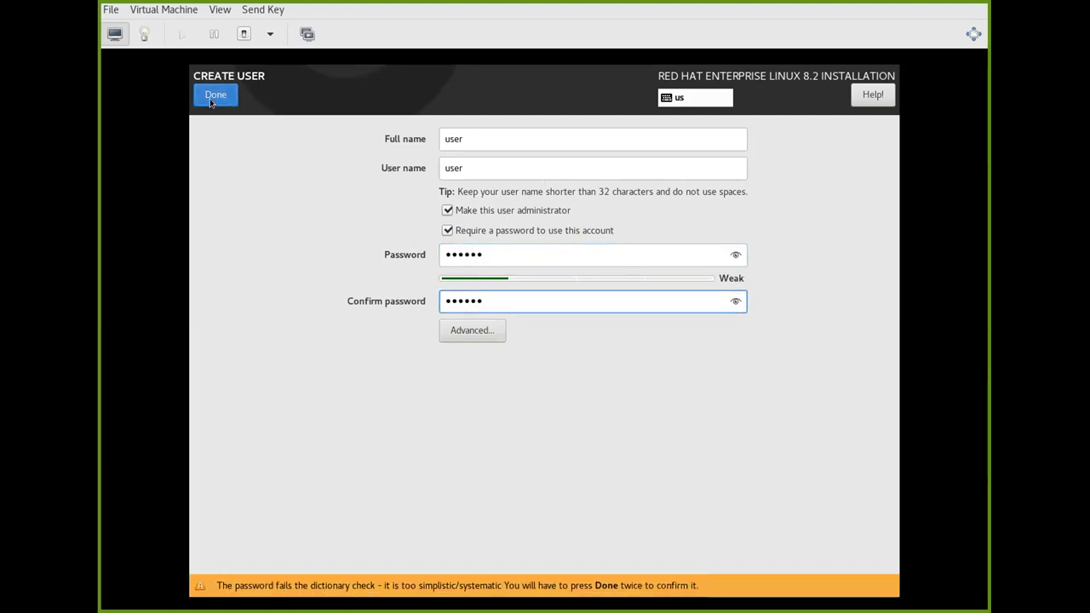
pyautogui.click(227, 98)
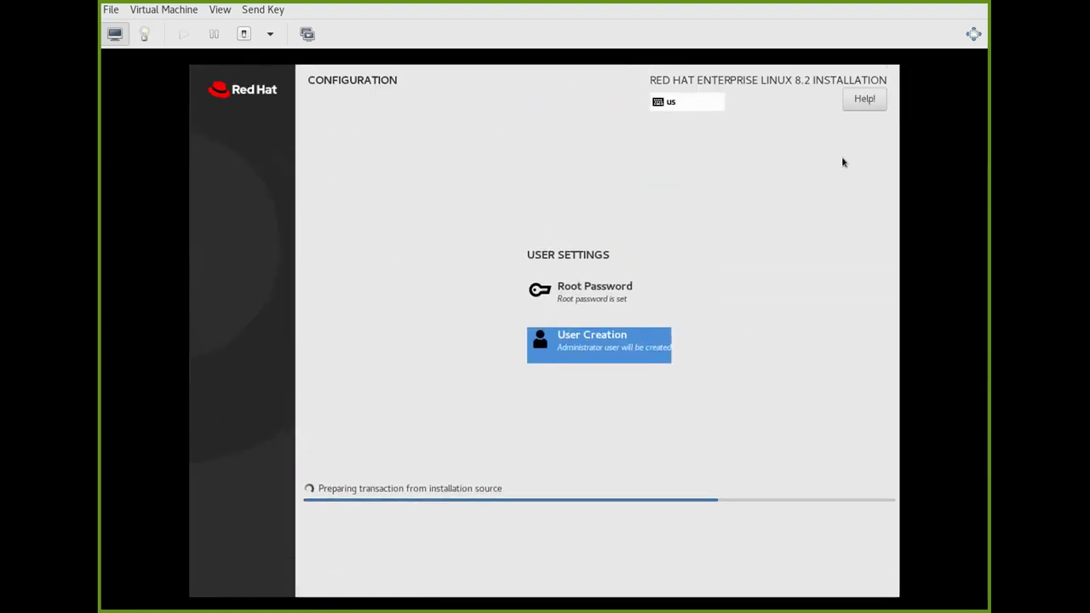
# Dismiss the shutdown menu unused and let the installation finish and reboot to GRUB.
pyautogui.click(270, 34)
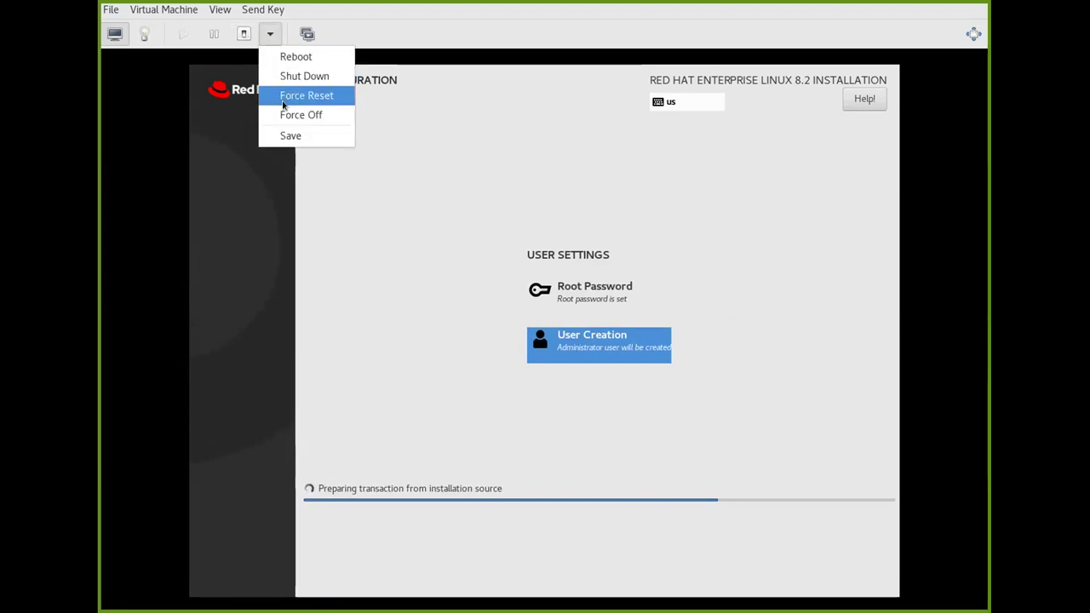
pyautogui.press('Escape')
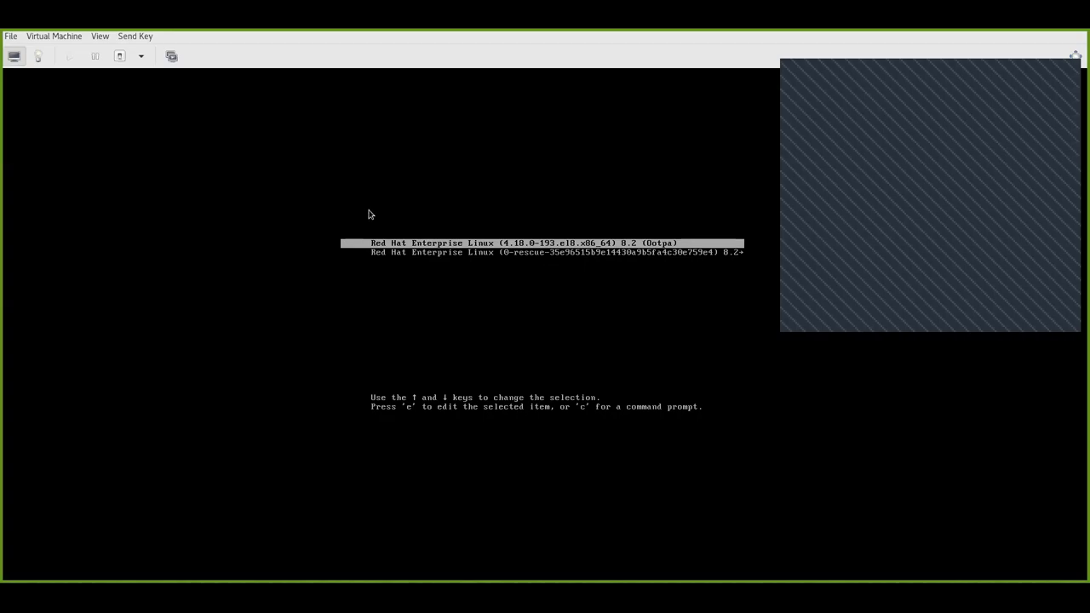
# Select the first GRUB entry, the RHEL kernel 4.18.0-193.el8.x86_64, rather than rescue.
pyautogui.press('Down')
pyautogui.press('Up')
pyautogui.press('Down')
pyautogui.press('Up')
pyautogui.press('Down')
pyautogui.press('Up')
pyautogui.press('Down')
pyautogui.press('Up')
pyautogui.press('Down')
pyautogui.press('Up')
pyautogui.press('Down')
pyautogui.press('Up')
pyautogui.press('Down')
pyautogui.press('Up')
pyautogui.press('Down')
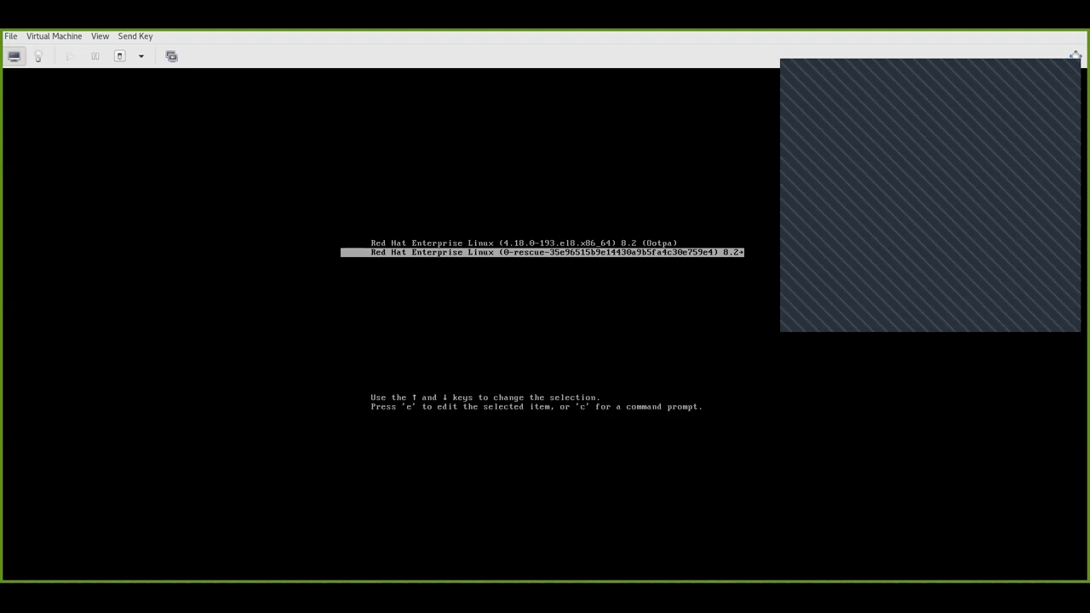
pyautogui.press('Up')
# Boot that kernel, choose the user on the GNOME login screen and type the account password.
pyautogui.press('Return')
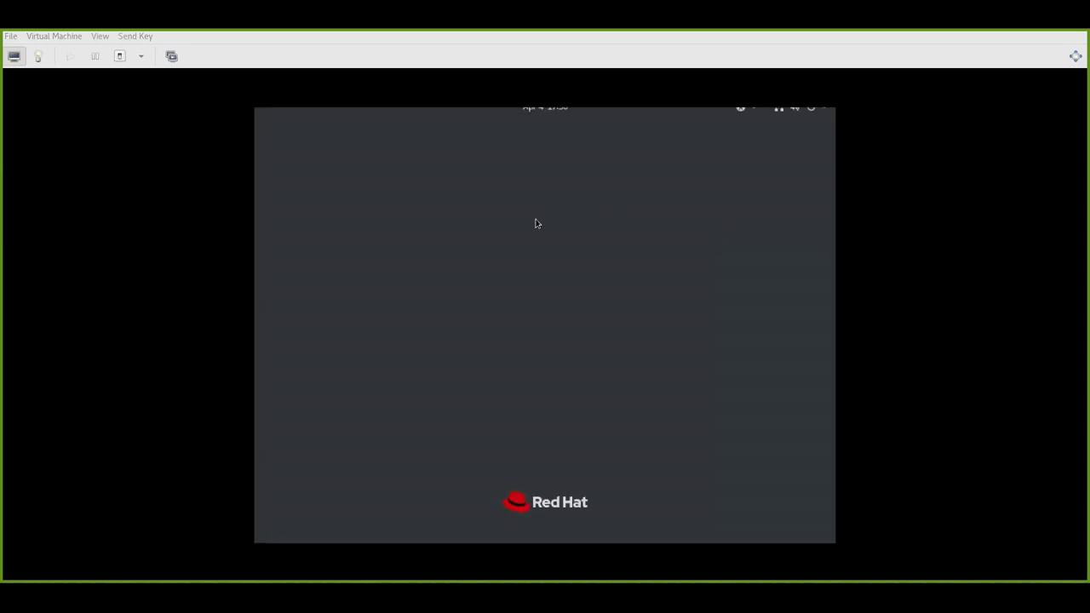
pyautogui.click(529, 331)
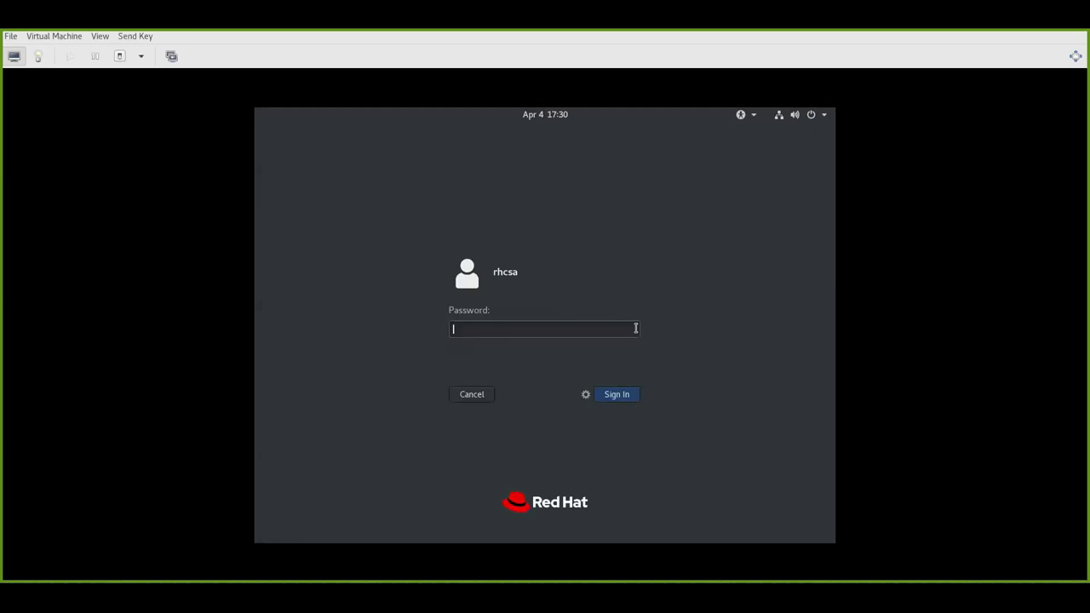
pyautogui.write('redhat')
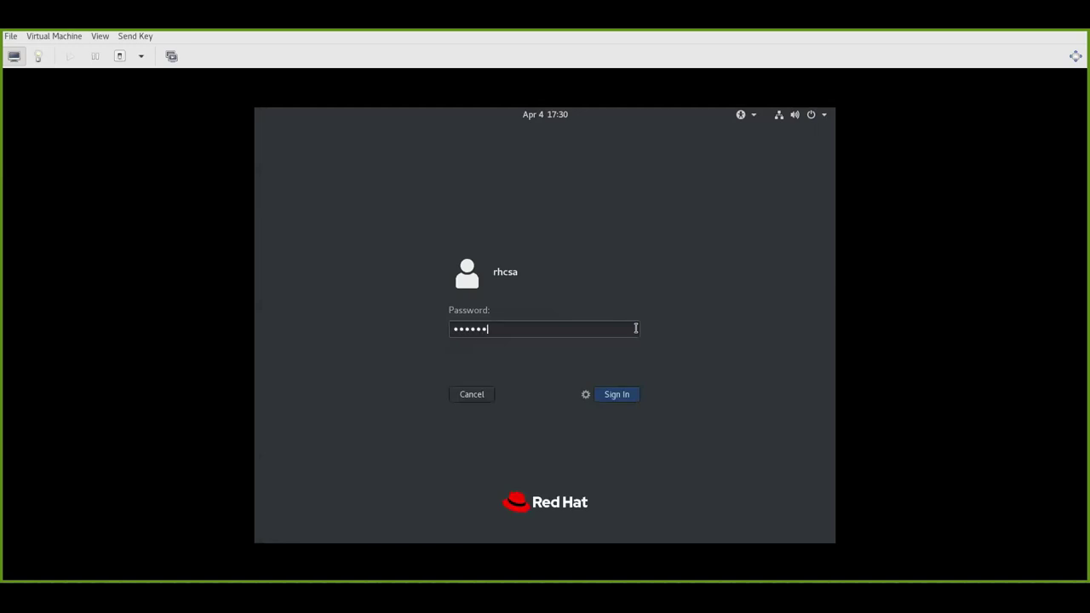